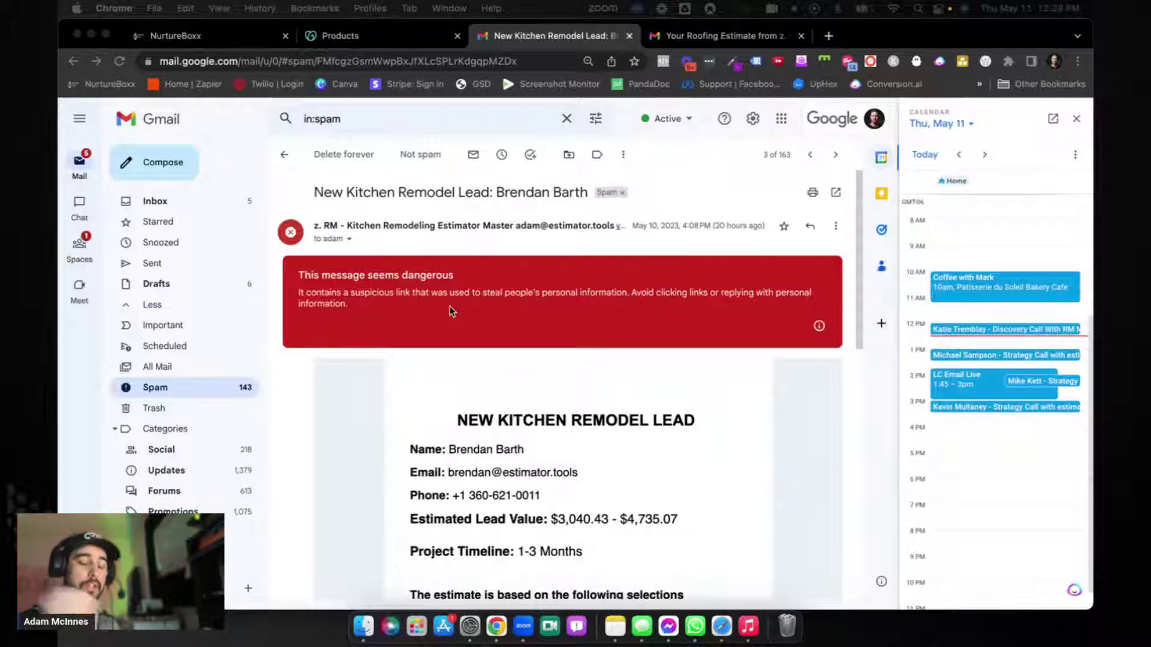
Examine the spam message's sender details, highlighting the "via" domain mg.msgsndr.org
left_click(350, 240)
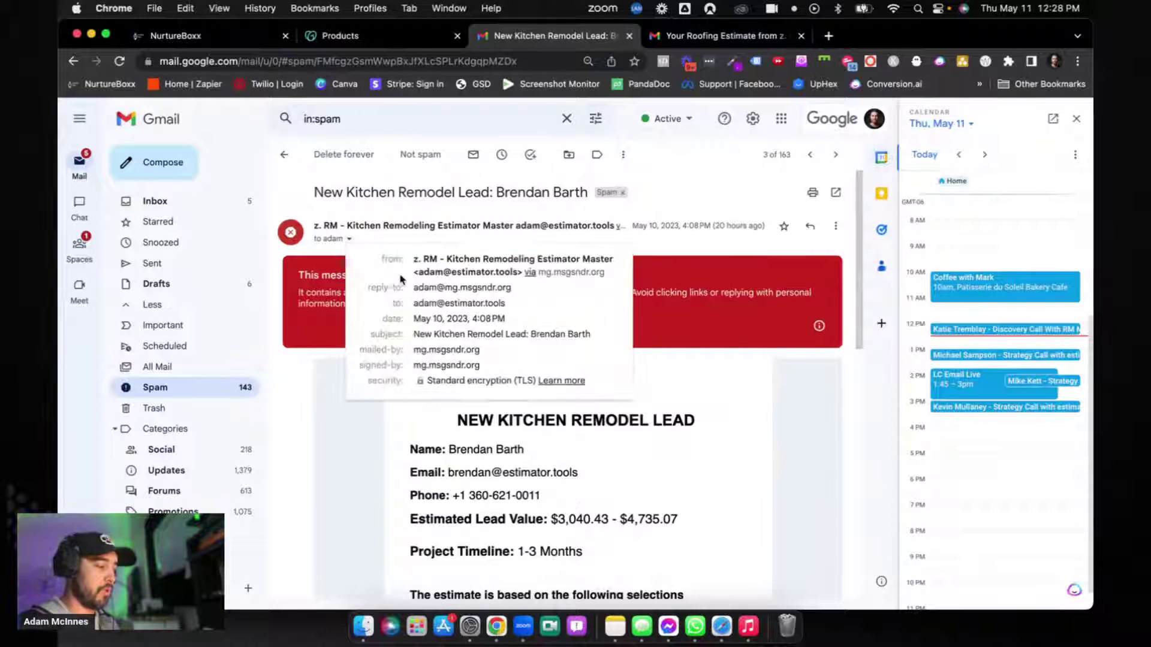
left_click_drag(538, 274, 612, 279)
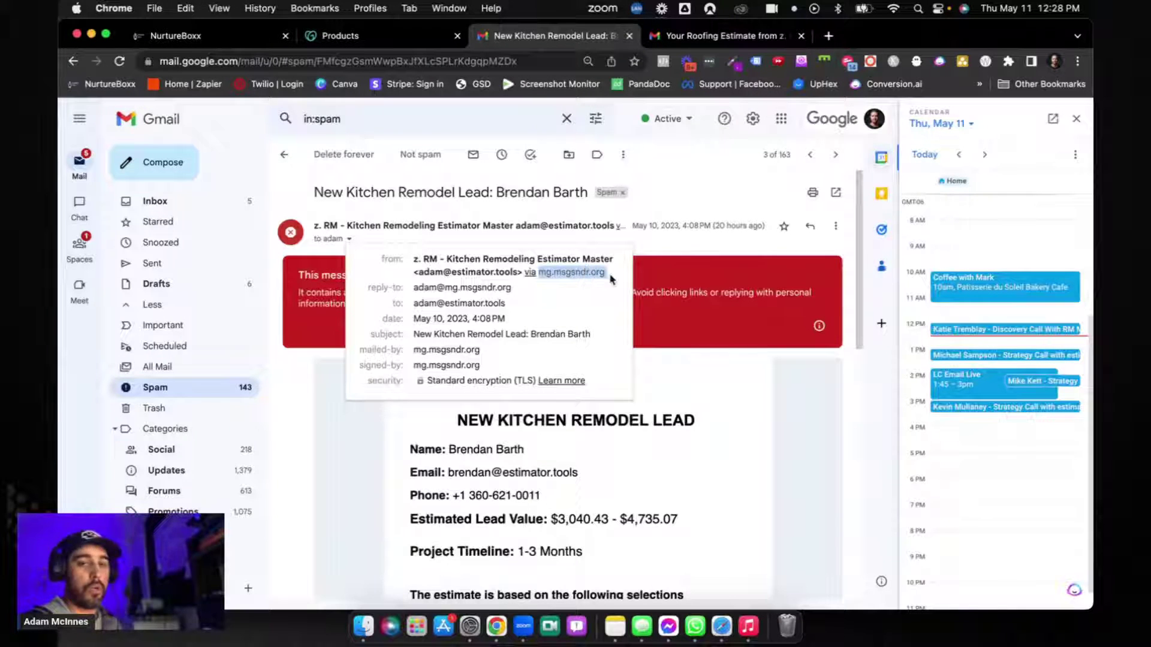
left_click(686, 375)
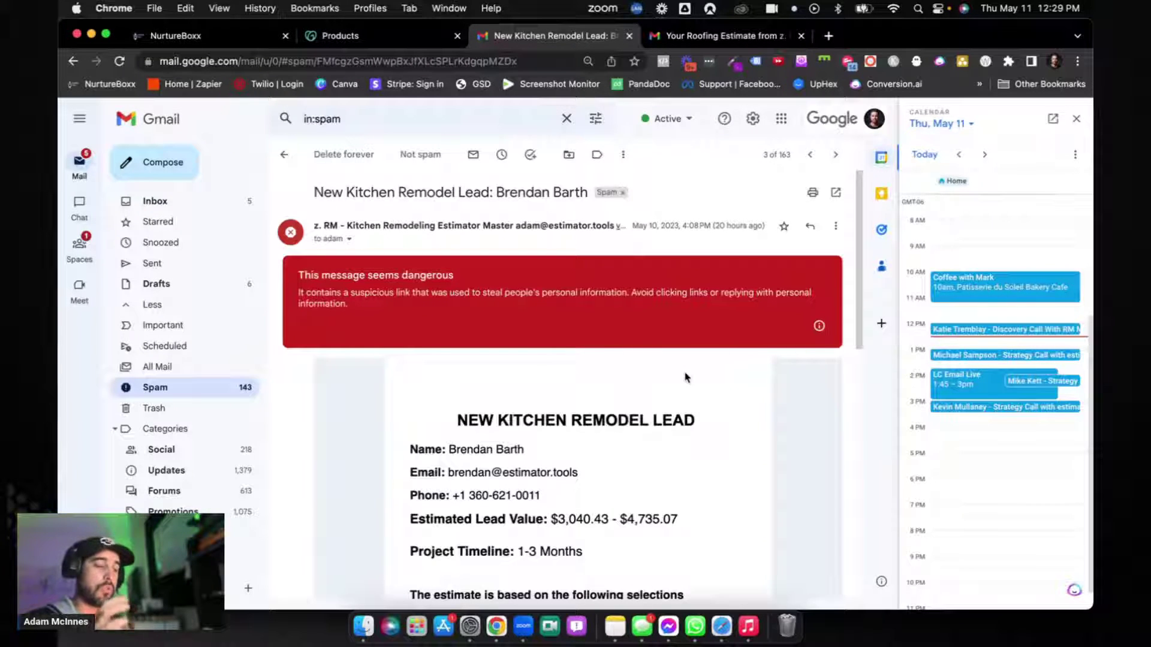
left_click(349, 239)
left_click_drag(539, 273, 609, 281)
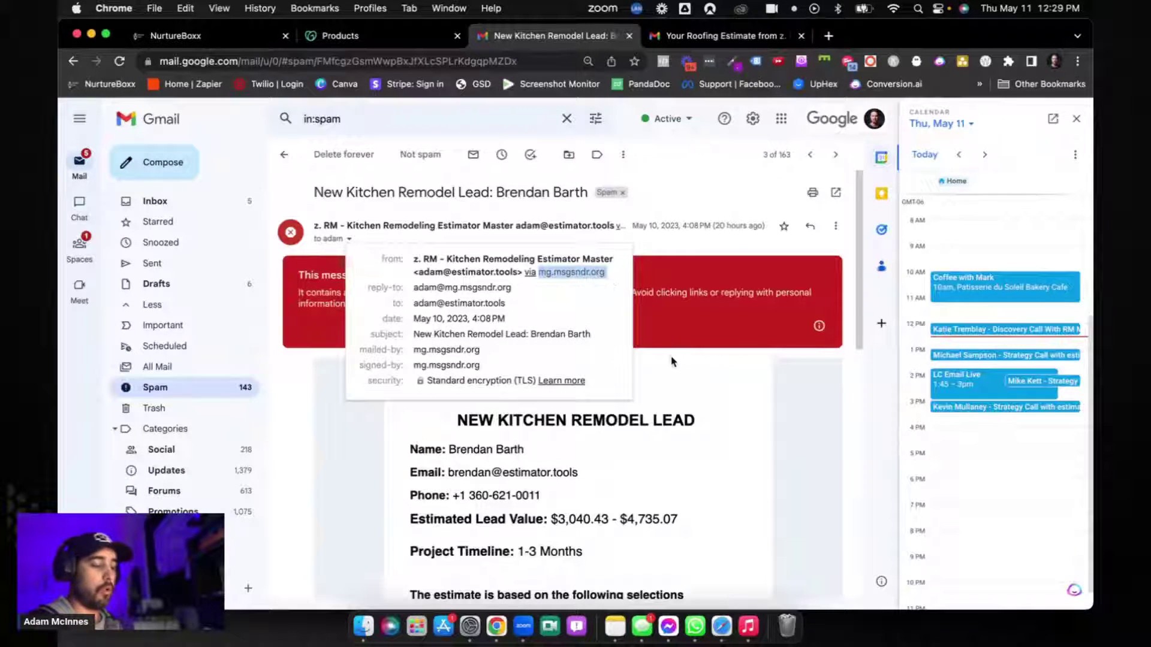
left_click(676, 372)
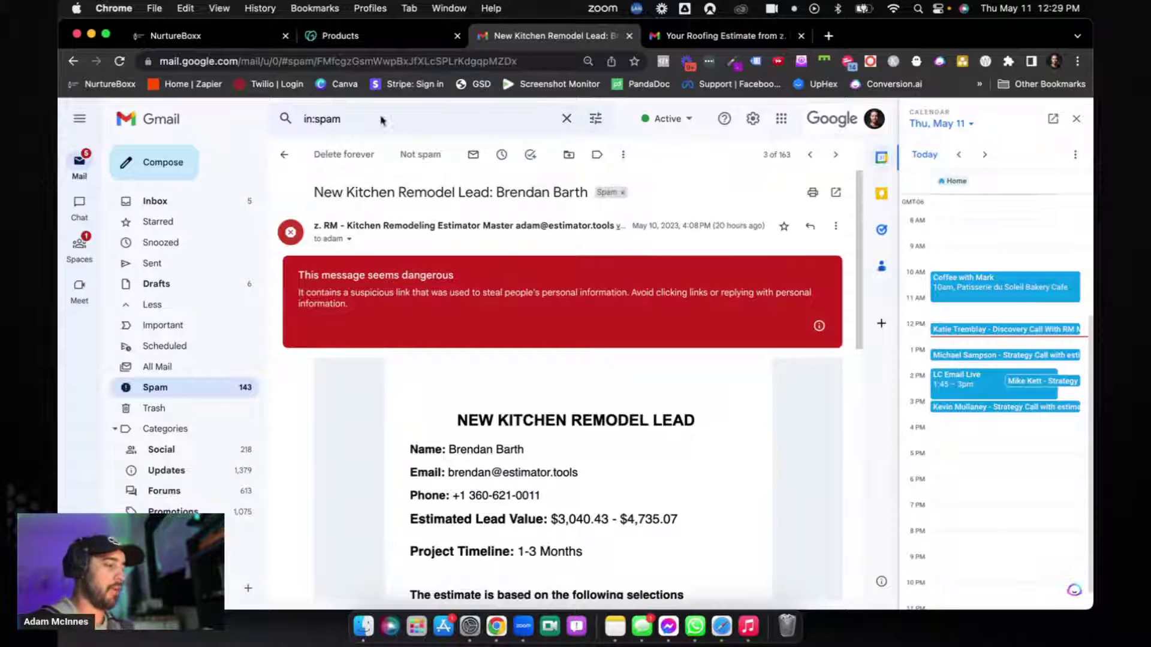
Switch to NurtureBoxx, search the agency's email location settings for "eagle" to check its provider, and return to the SMTP service settings
left_click(249, 43)
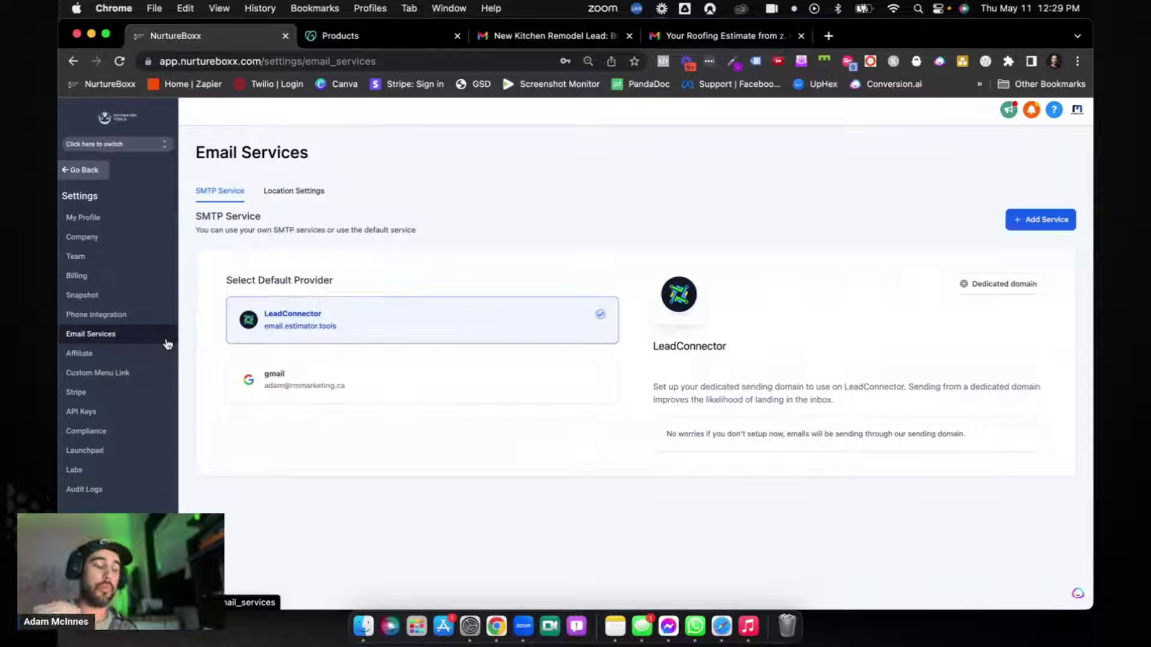
left_click(297, 191)
left_click(977, 273)
type("eagle")
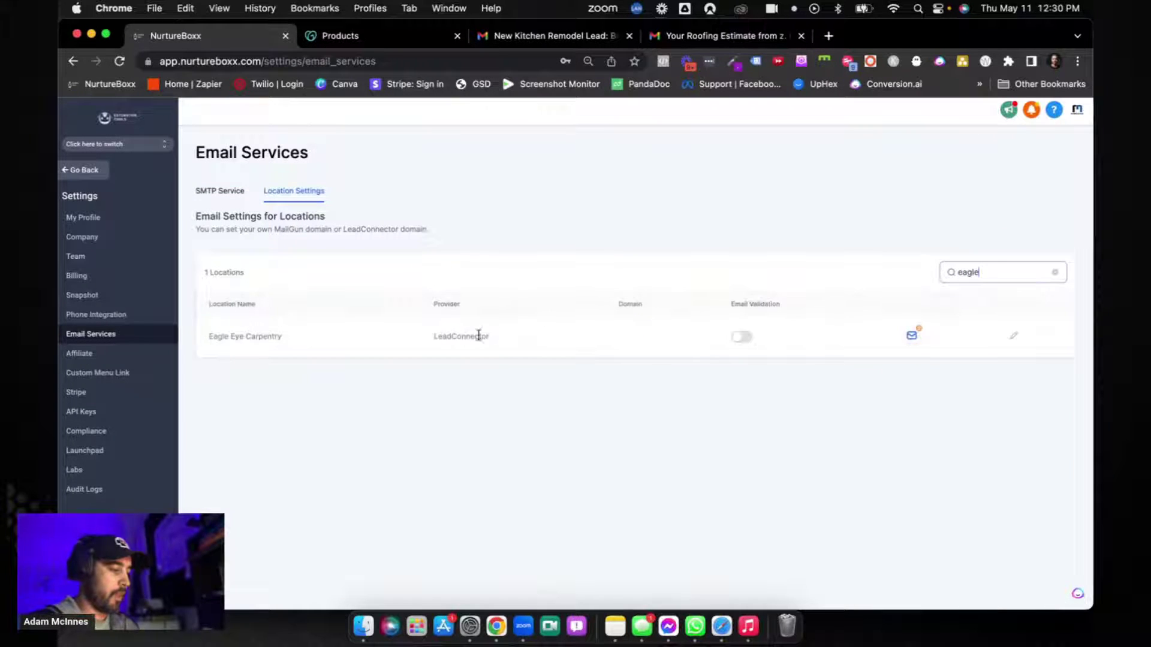
left_click_drag(431, 339, 488, 342)
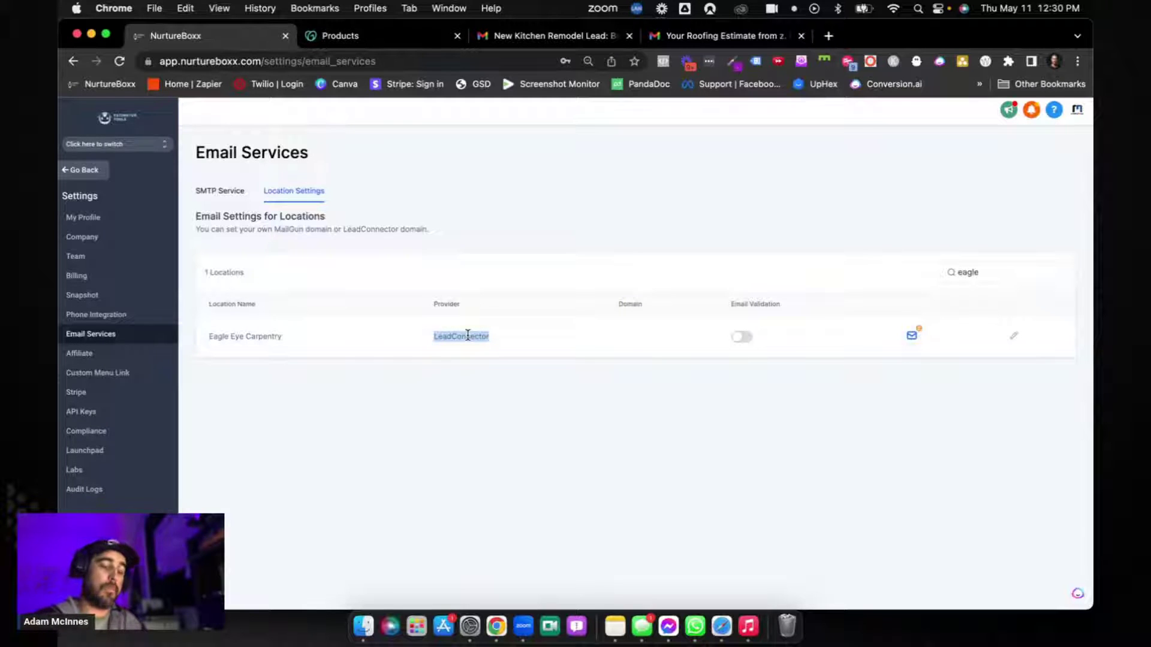
left_click(226, 190)
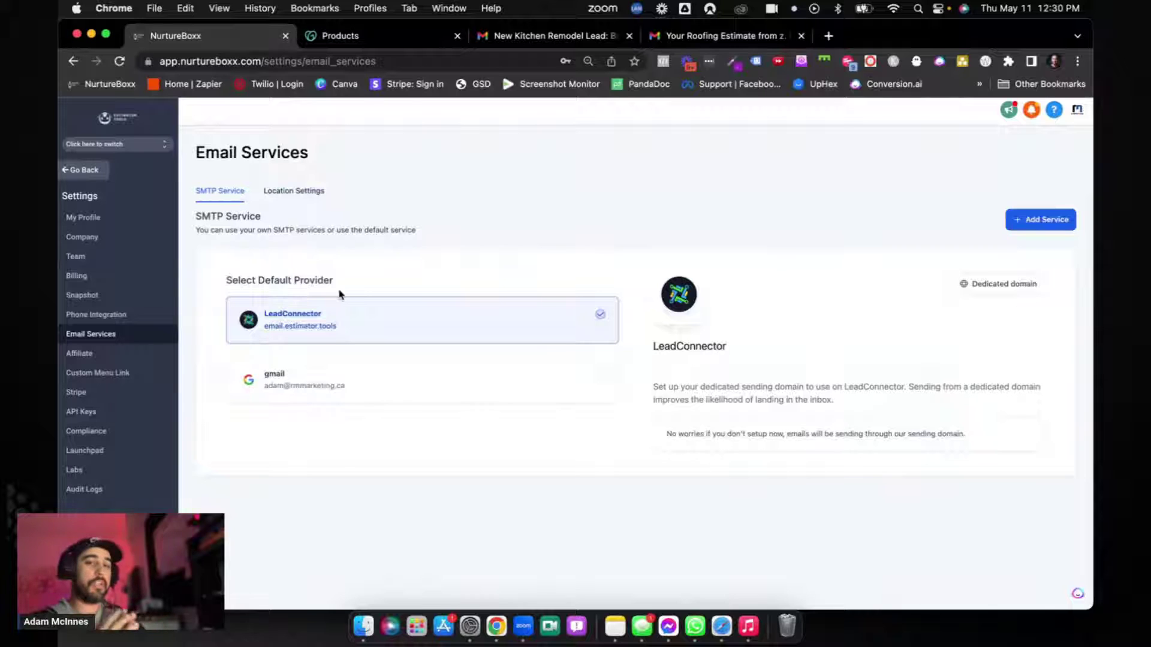
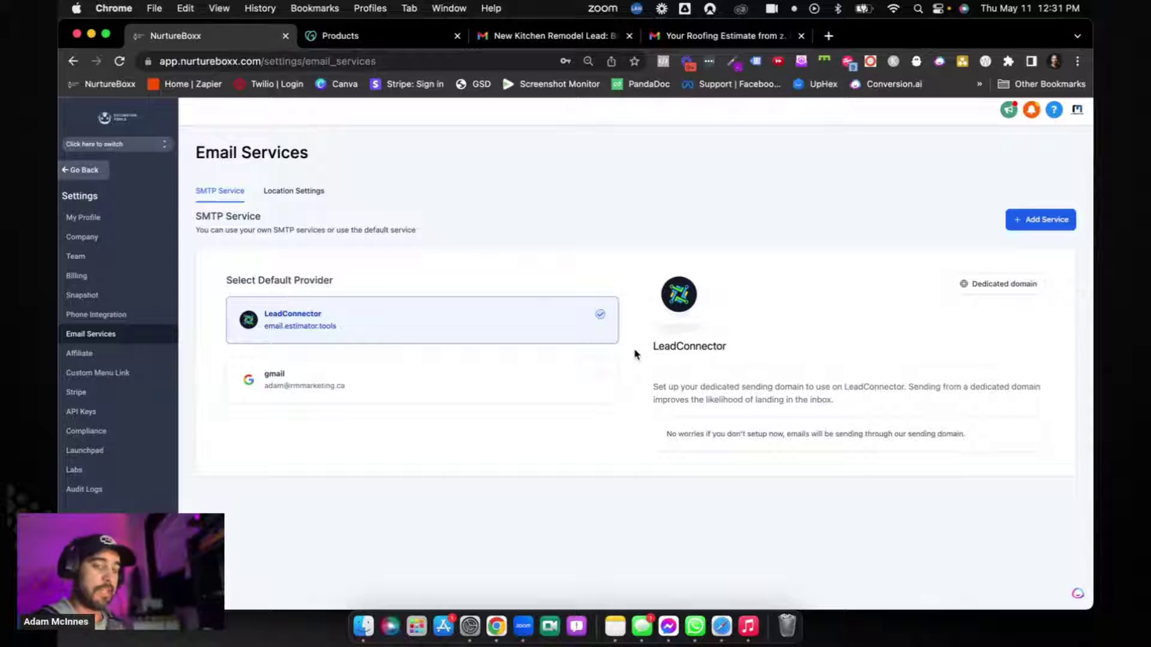
Find the Eagle Eye Carpentry sub-account with "eagle" and open its email services settings, ignoring the phone number notice
left_click(129, 145)
type("eagl")
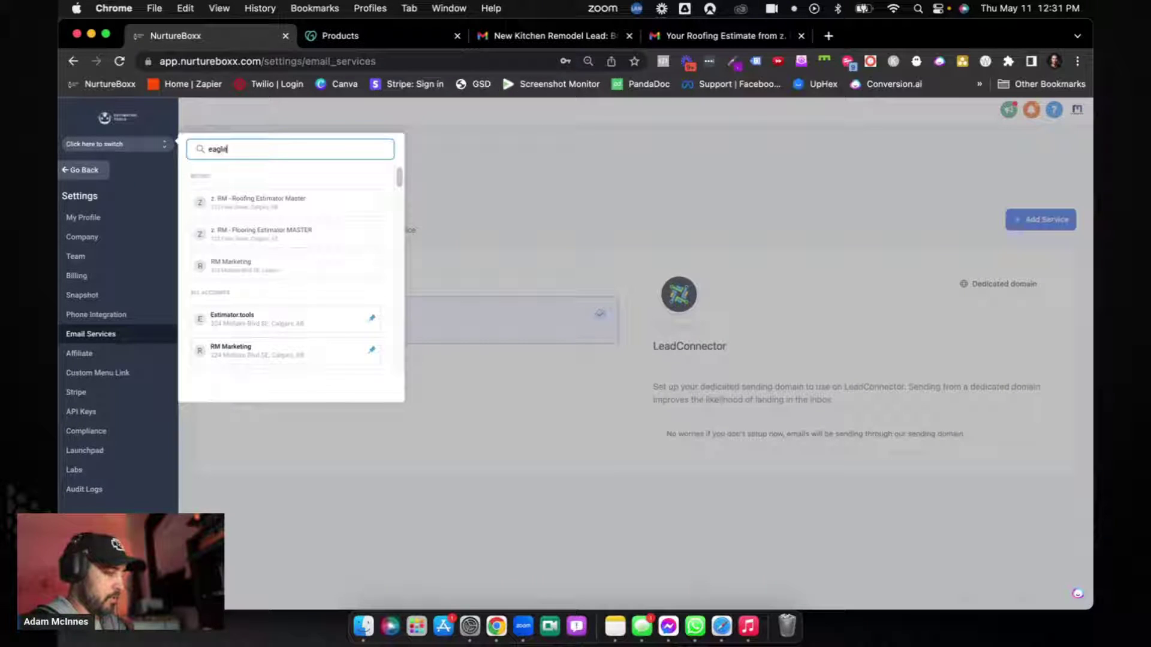
type("e")
left_click(282, 204)
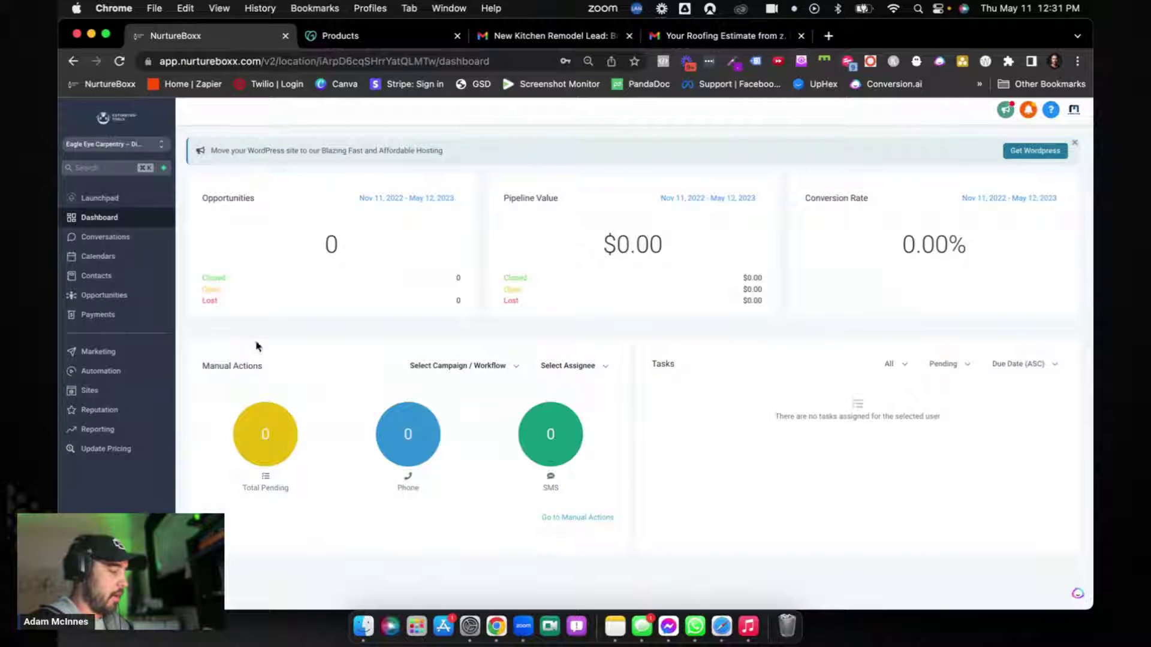
left_click(90, 587)
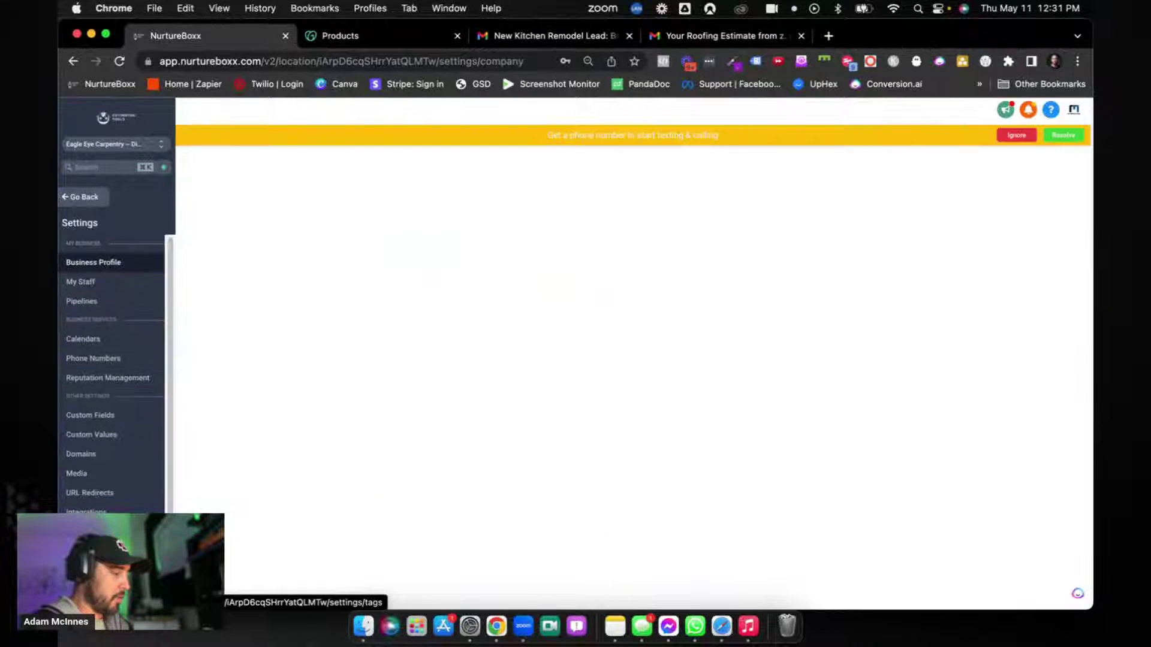
left_click(87, 531)
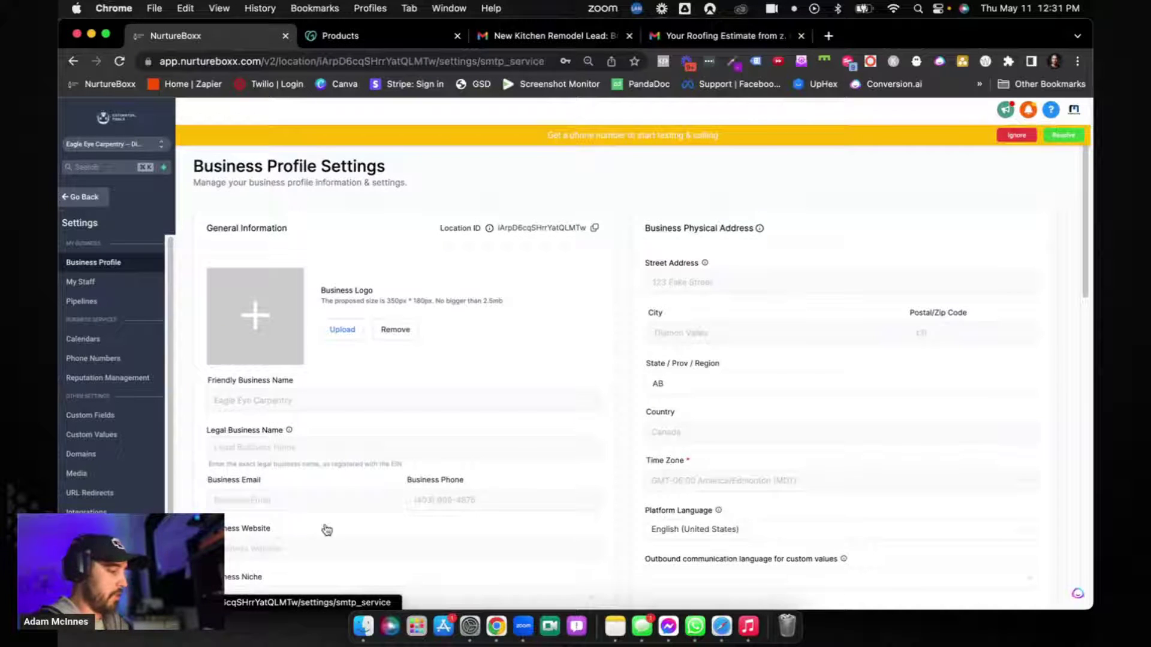
left_click(1010, 135)
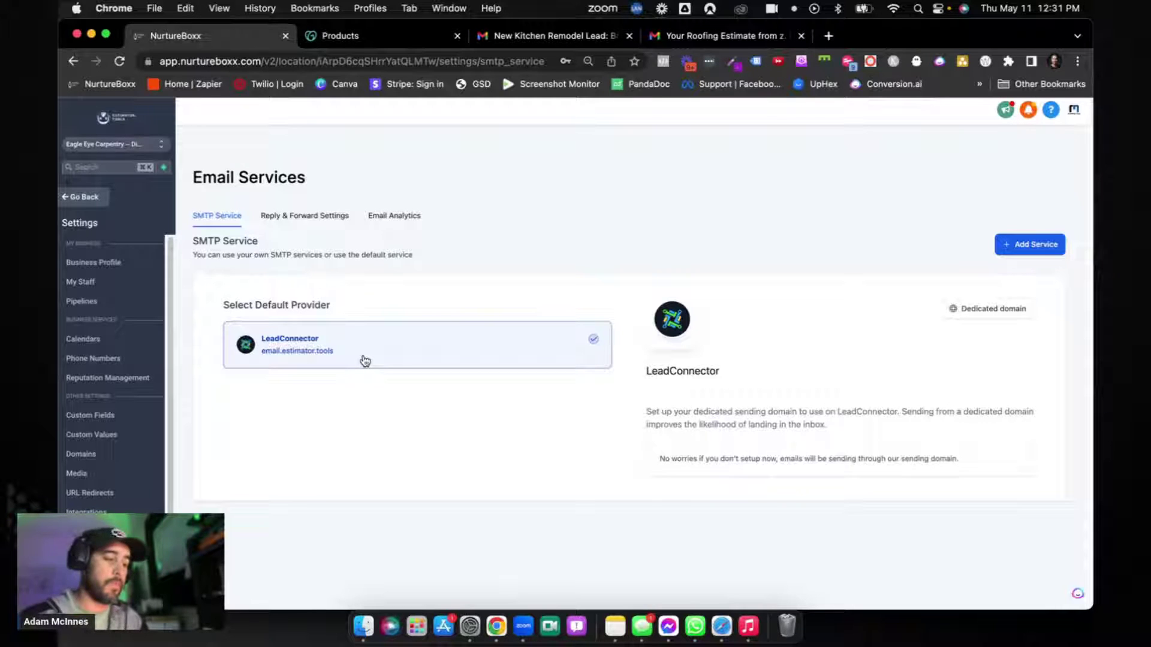
Review the SMTP provider choices for adding an own email service without adding one
left_click(1016, 247)
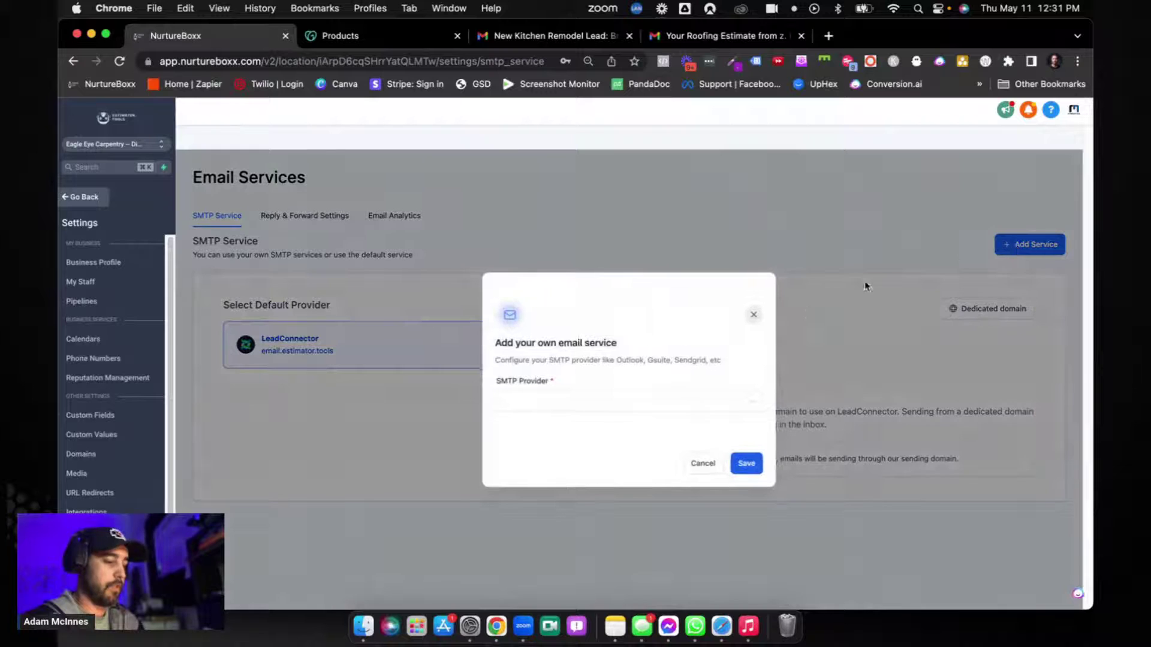
left_click(623, 400)
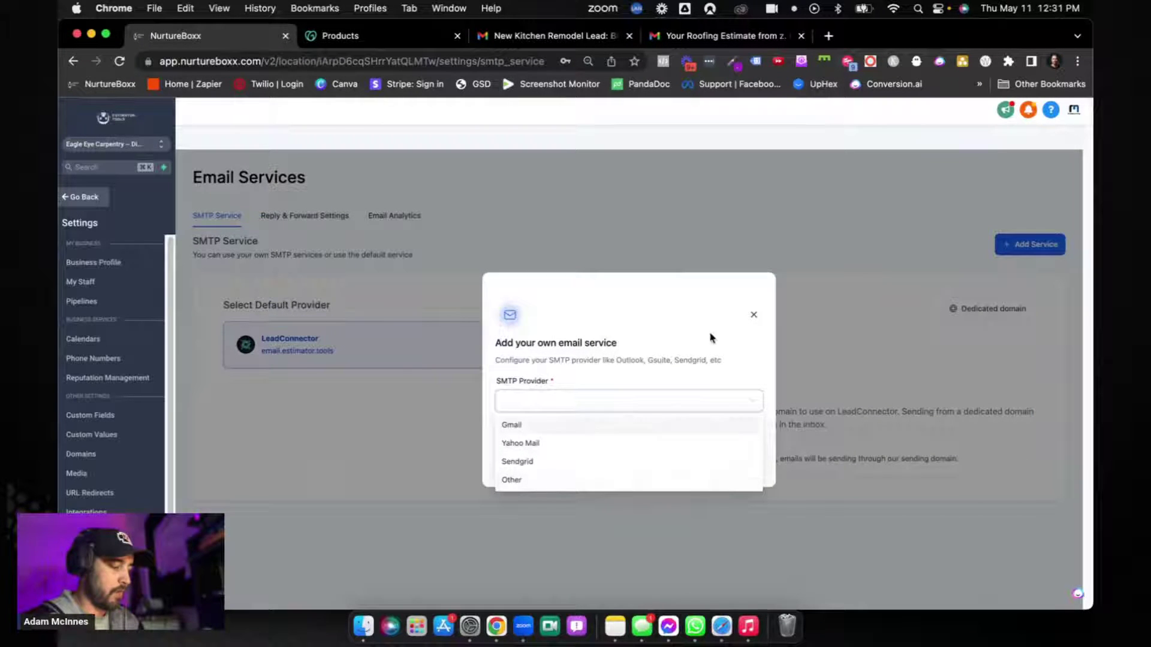
left_click(754, 314)
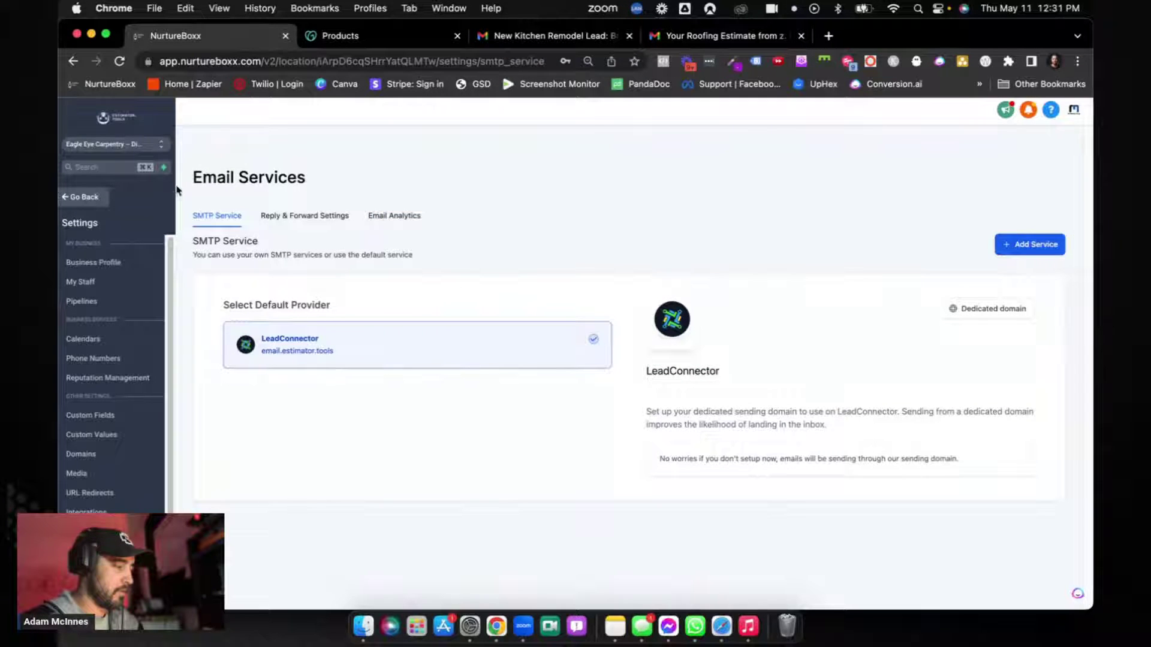
Switch back to the agency view and check the agency-level email services settings
left_click(134, 147)
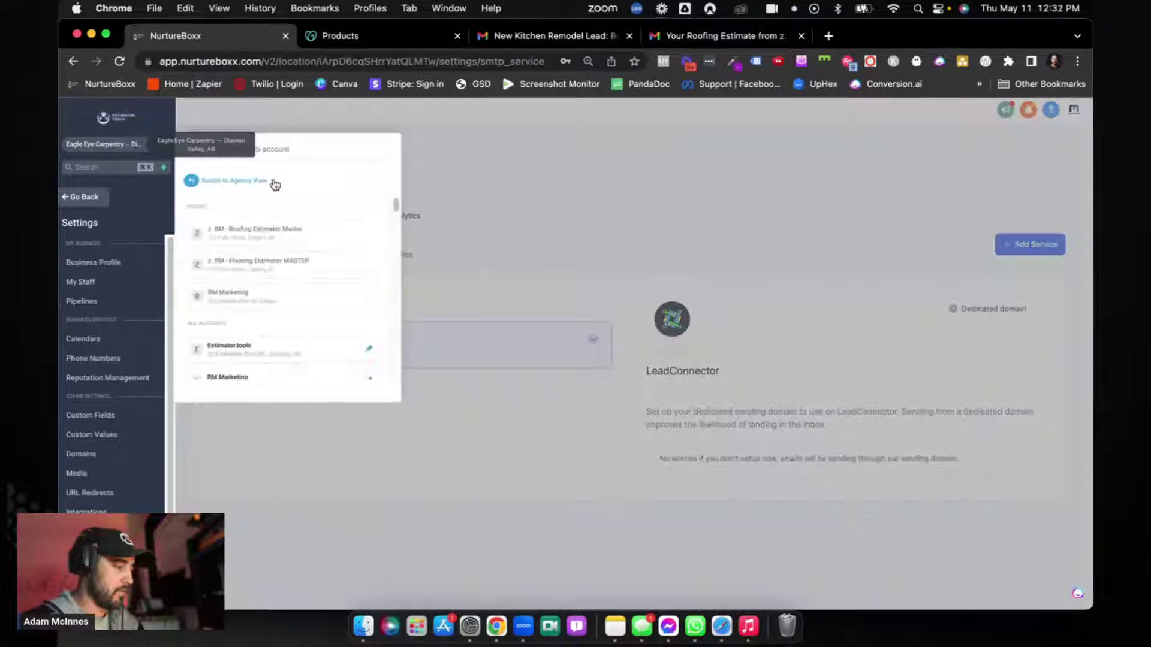
left_click(240, 182)
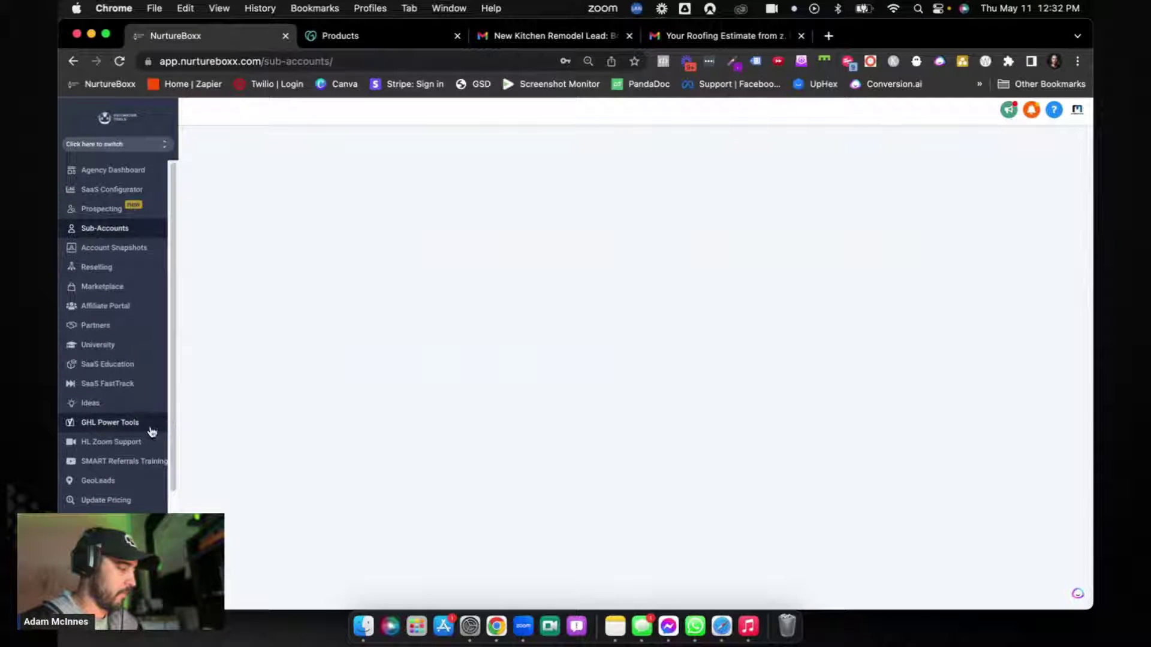
scroll(124, 469, "down", 1)
left_click(114, 487)
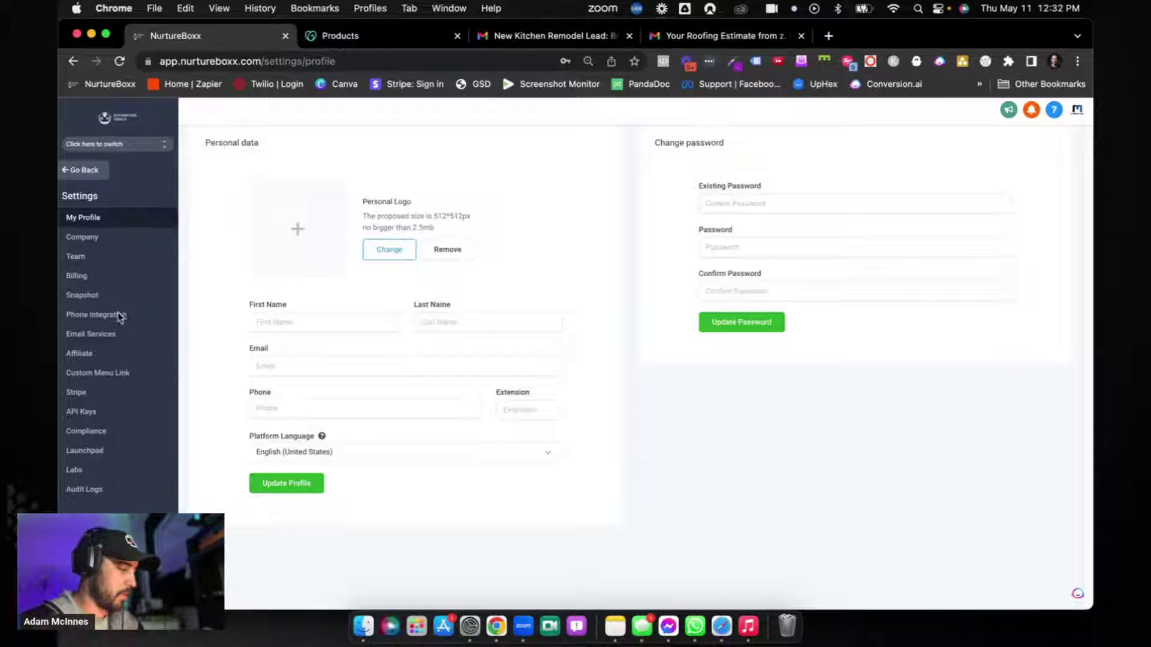
left_click(99, 333)
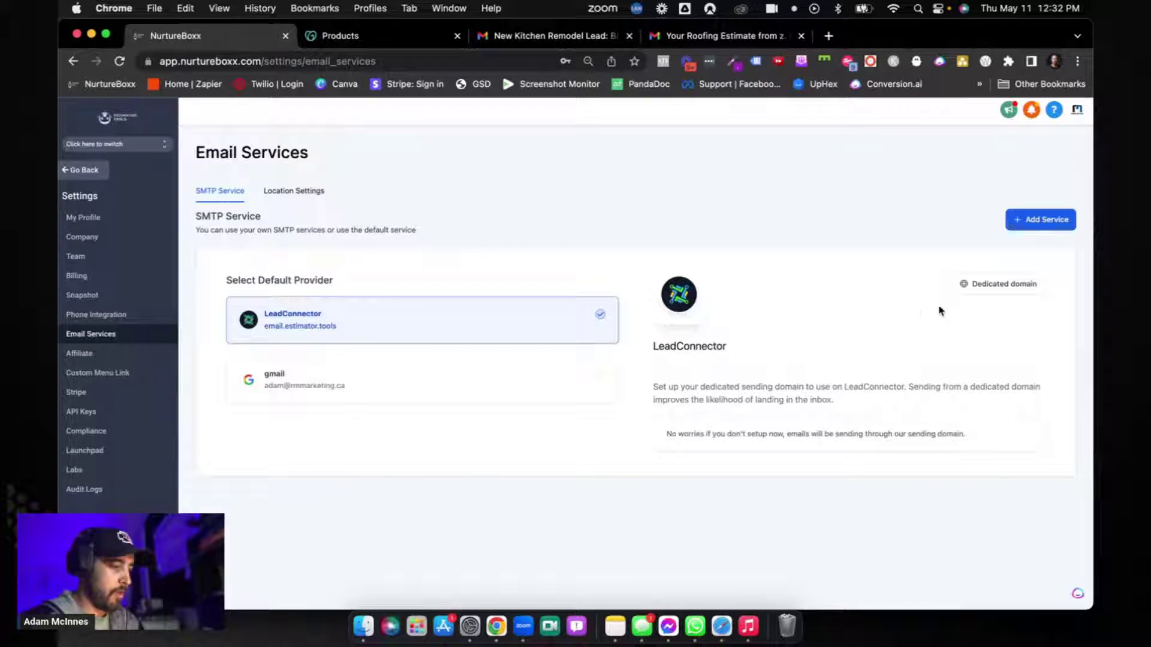
Return to the Eagle Eye Carpentry sub-account and bring up its email services settings
left_click(148, 146)
left_click(265, 217)
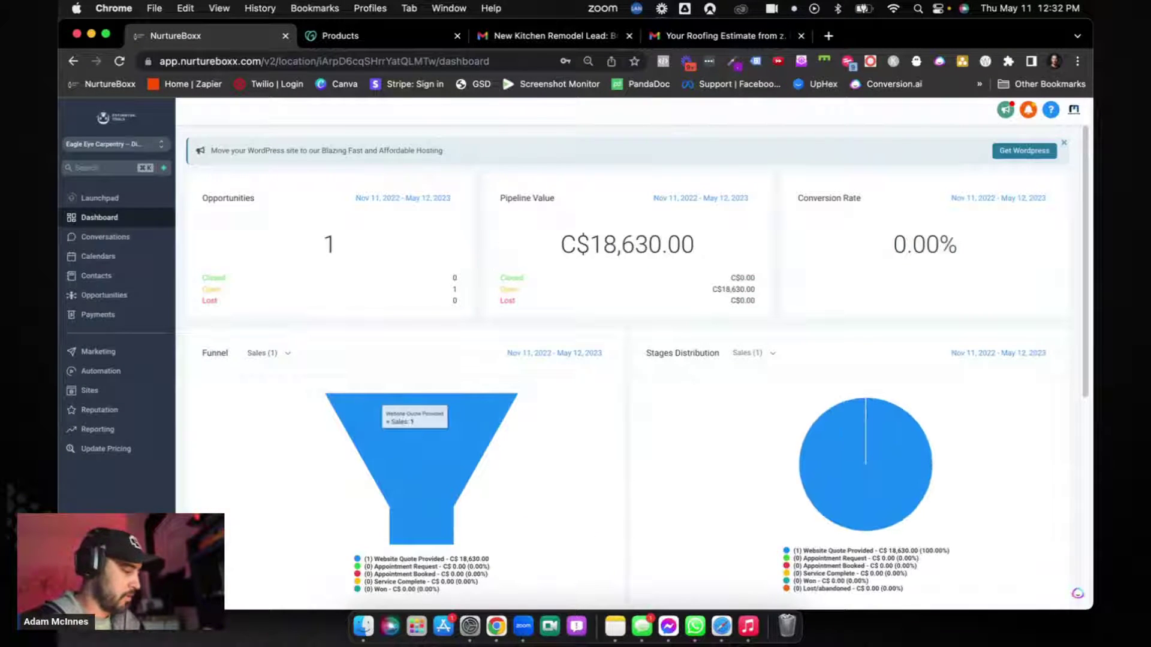
left_click(96, 590)
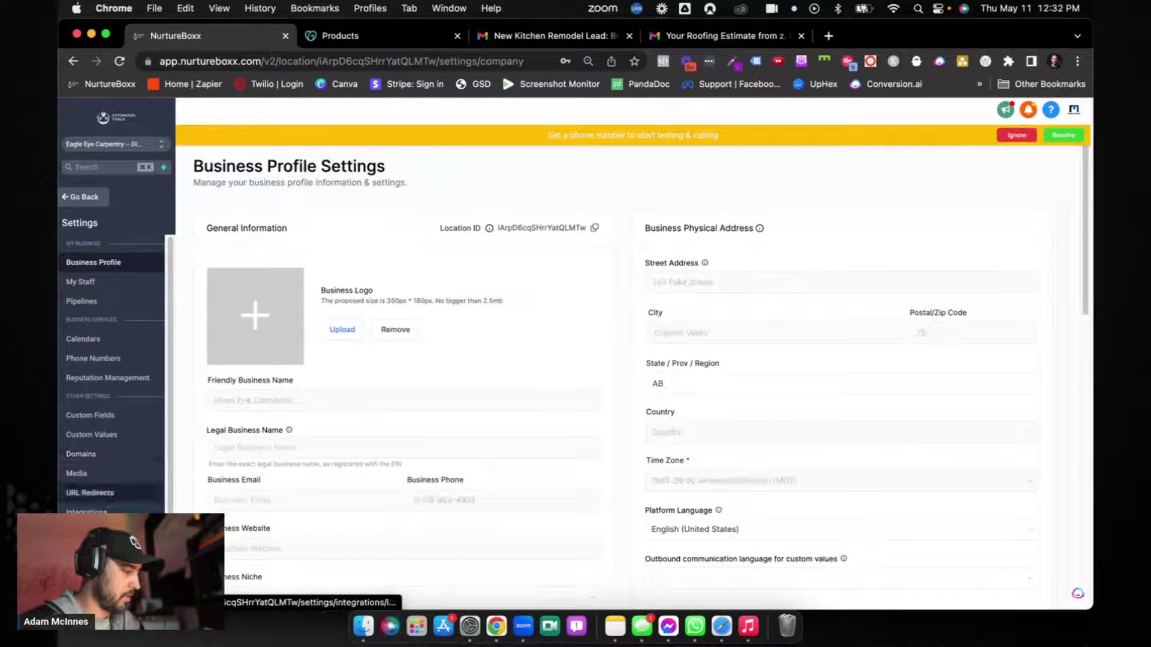
left_click(87, 531)
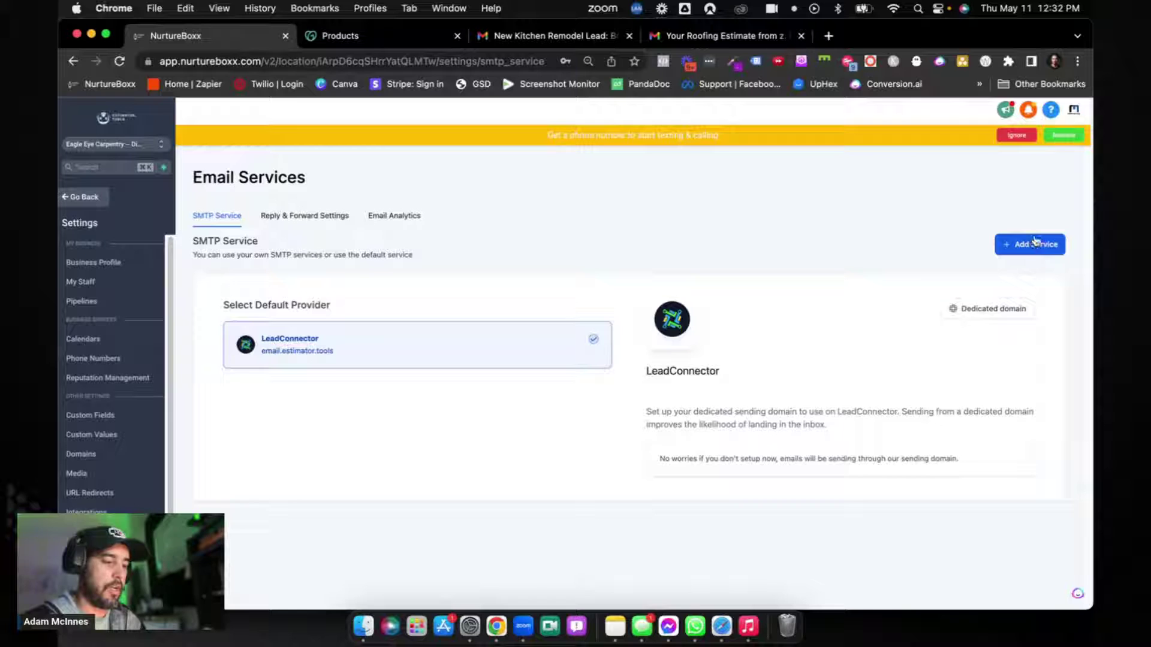
Add email.eagleeyecarpentry.ca as the sub-account's dedicated sending domain and submit it to get its DNS records
left_click(992, 311)
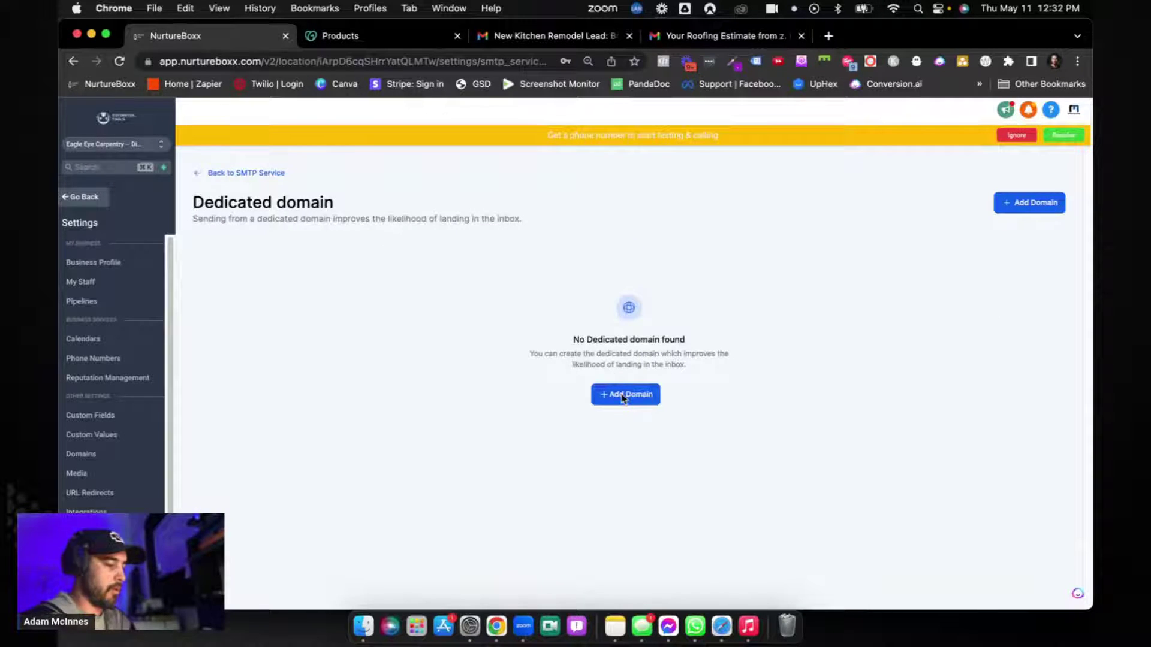
left_click(622, 393)
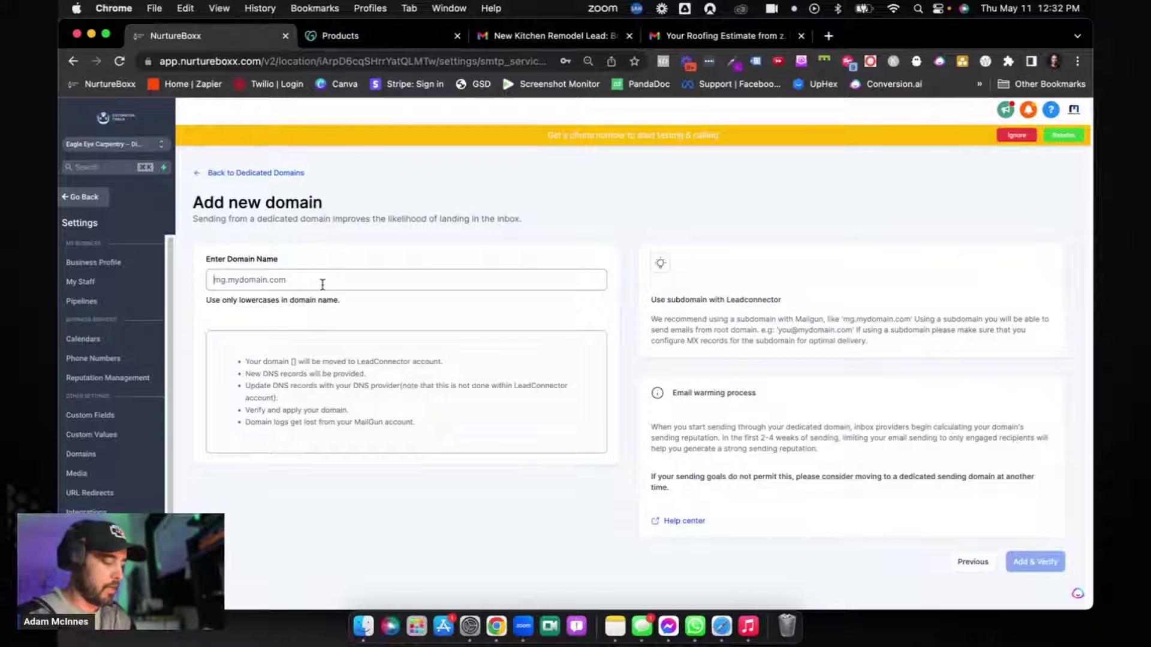
type("ema")
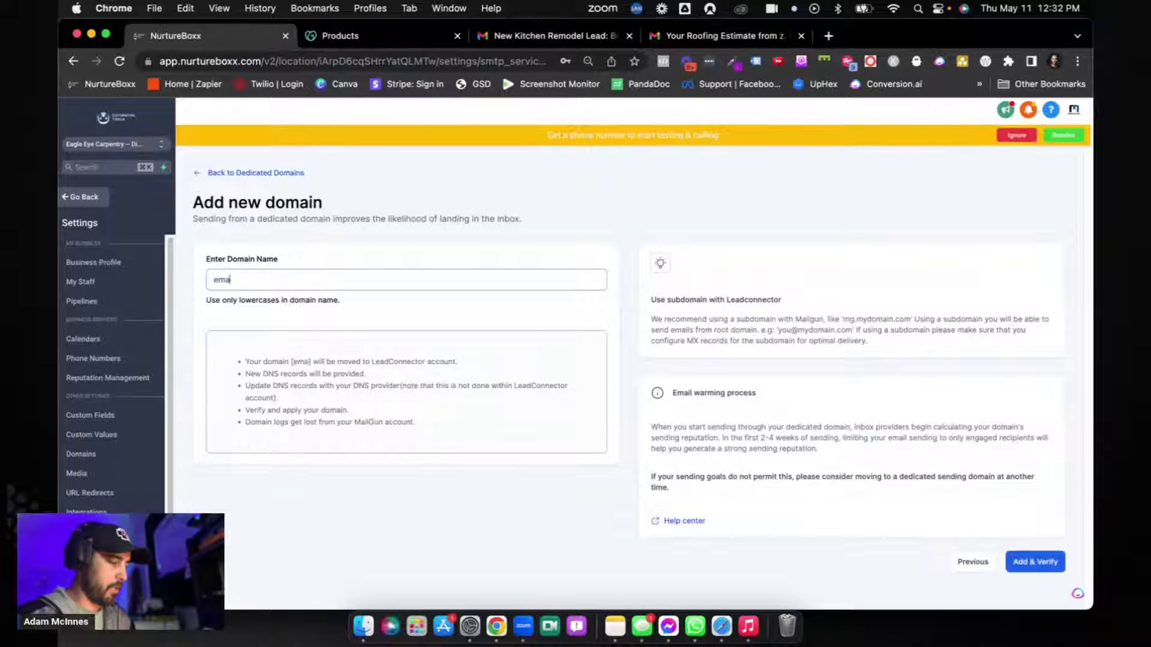
type("il.ea")
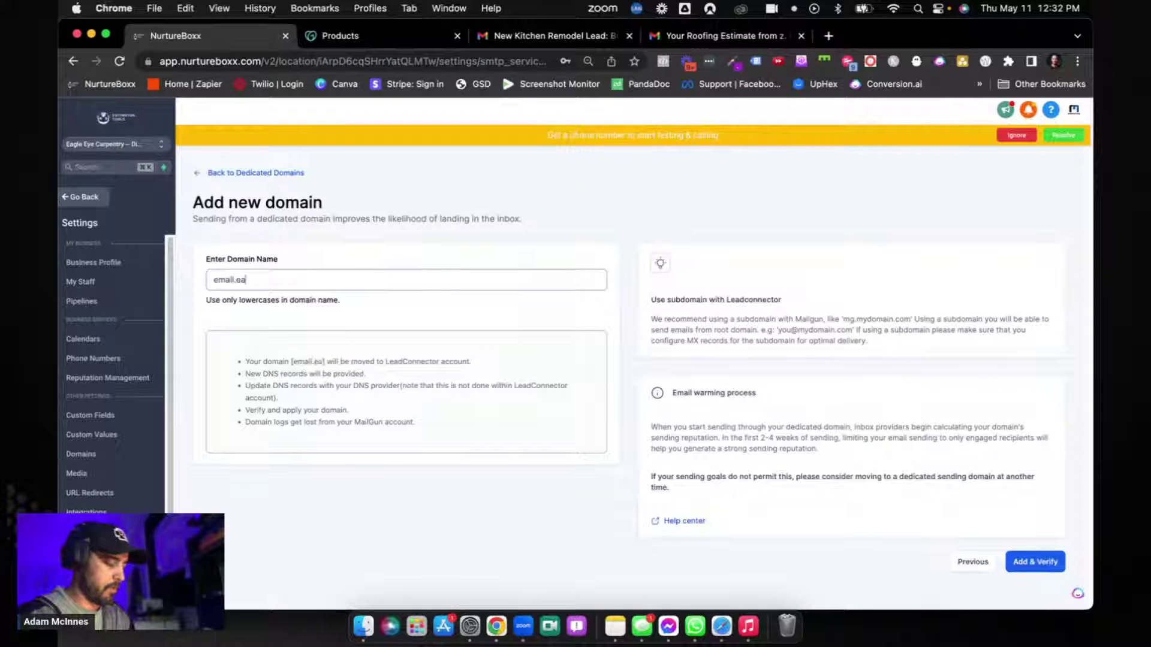
type("gleeyeca")
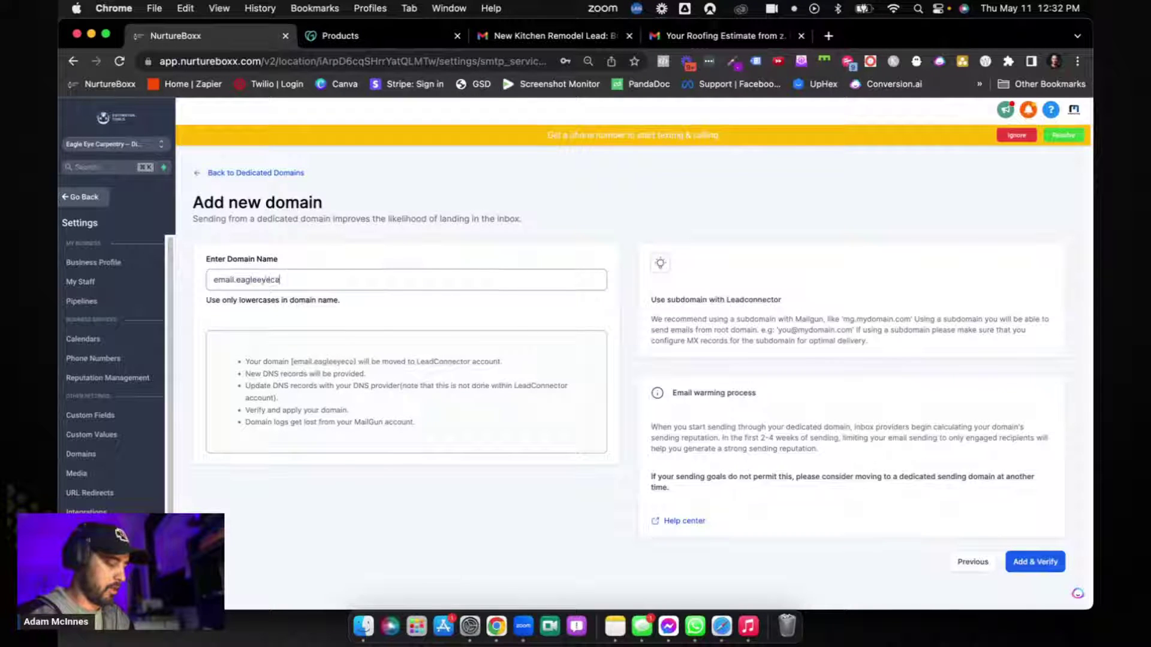
type("rpenty")
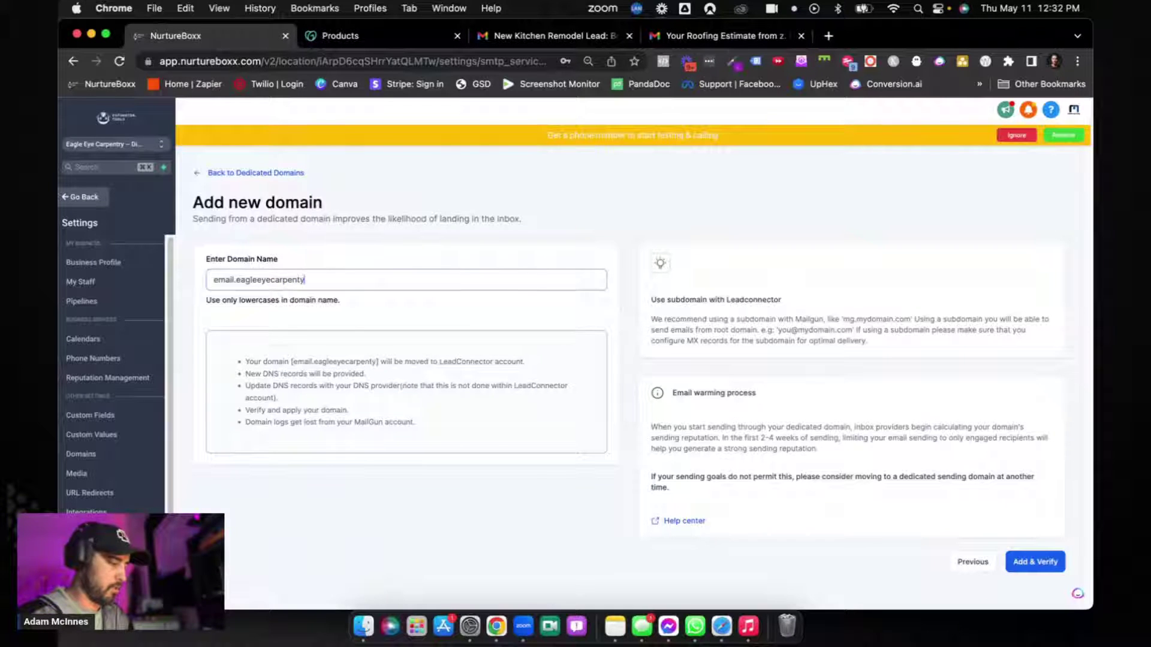
key("BackSpace")
key("BackSpace")
key("BackSpace")
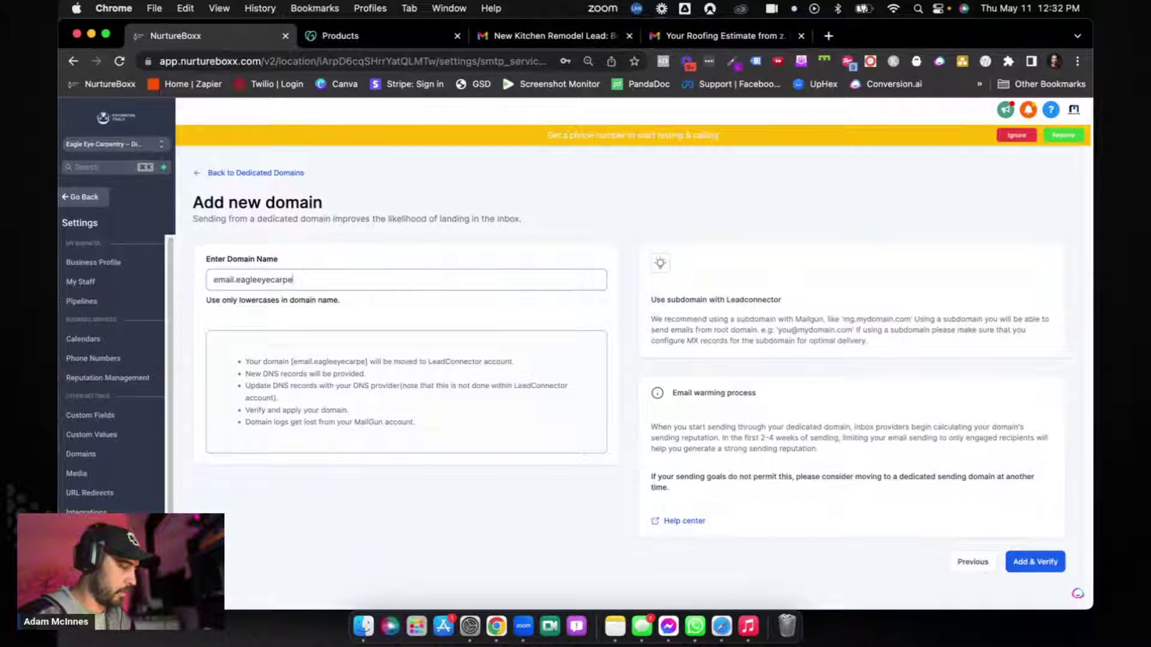
type("ntry.c")
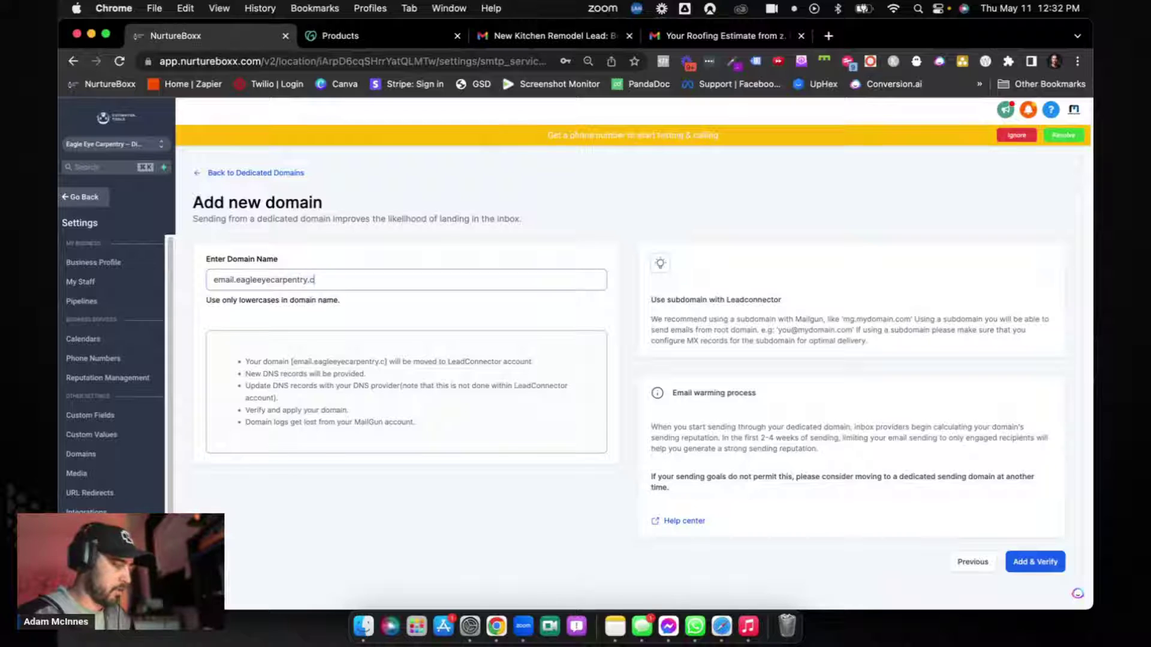
type("a")
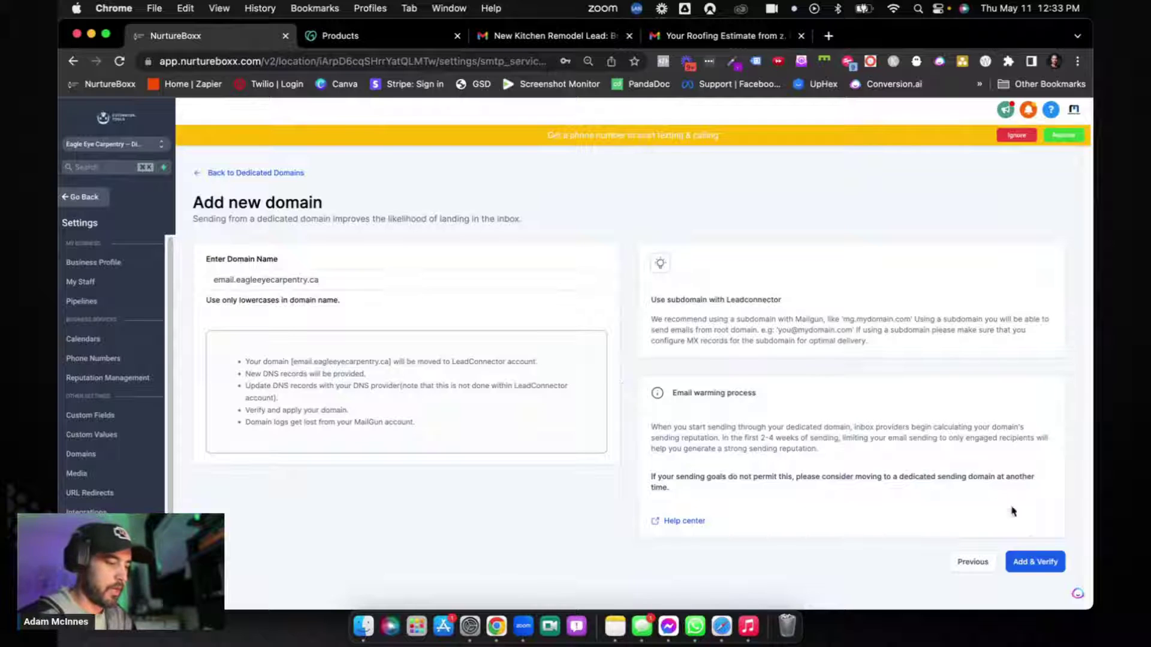
left_click(1032, 567)
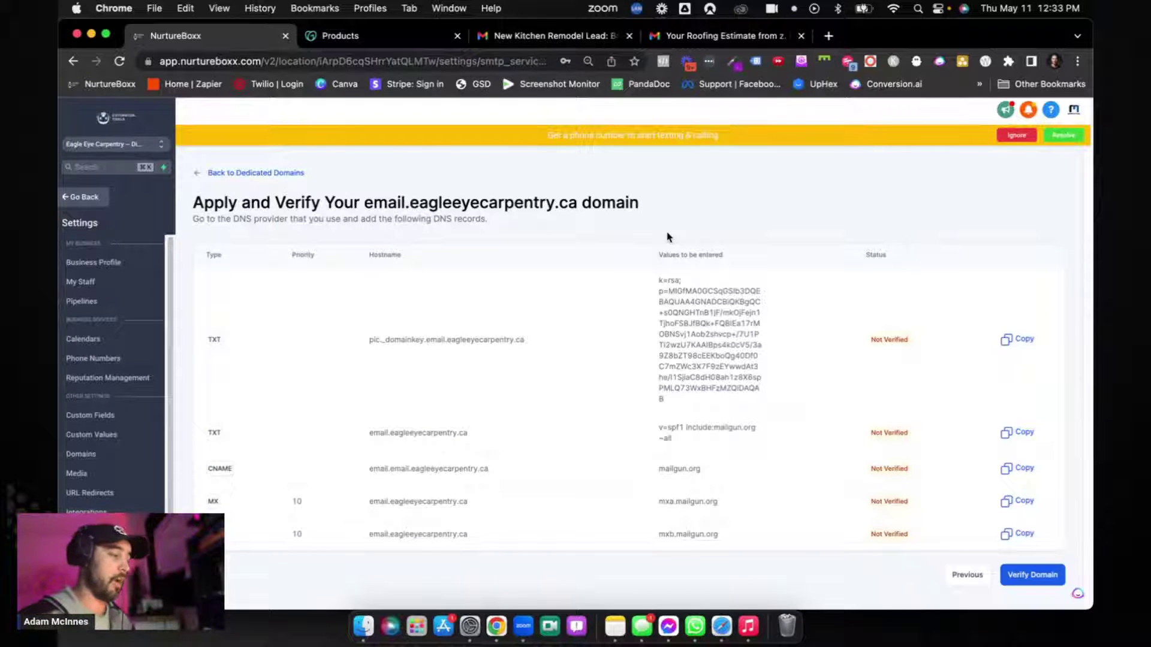
Switch to GoDaddy and bring up the DNS records of eagleeyecarpentry.ca
left_click(408, 39)
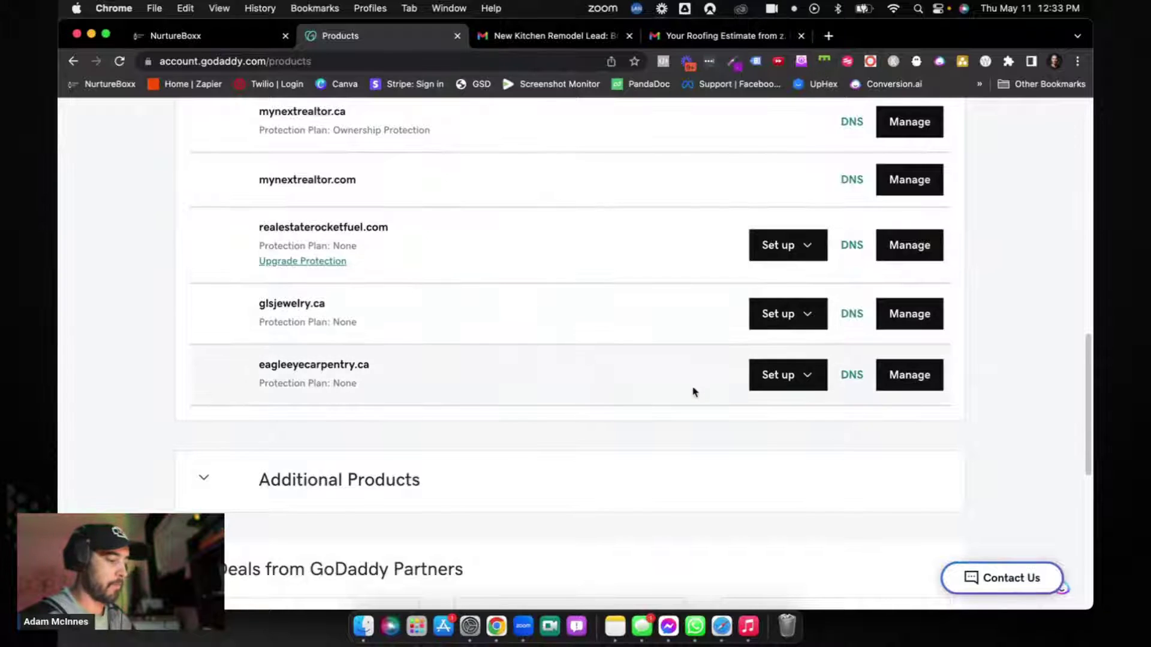
left_click(849, 381)
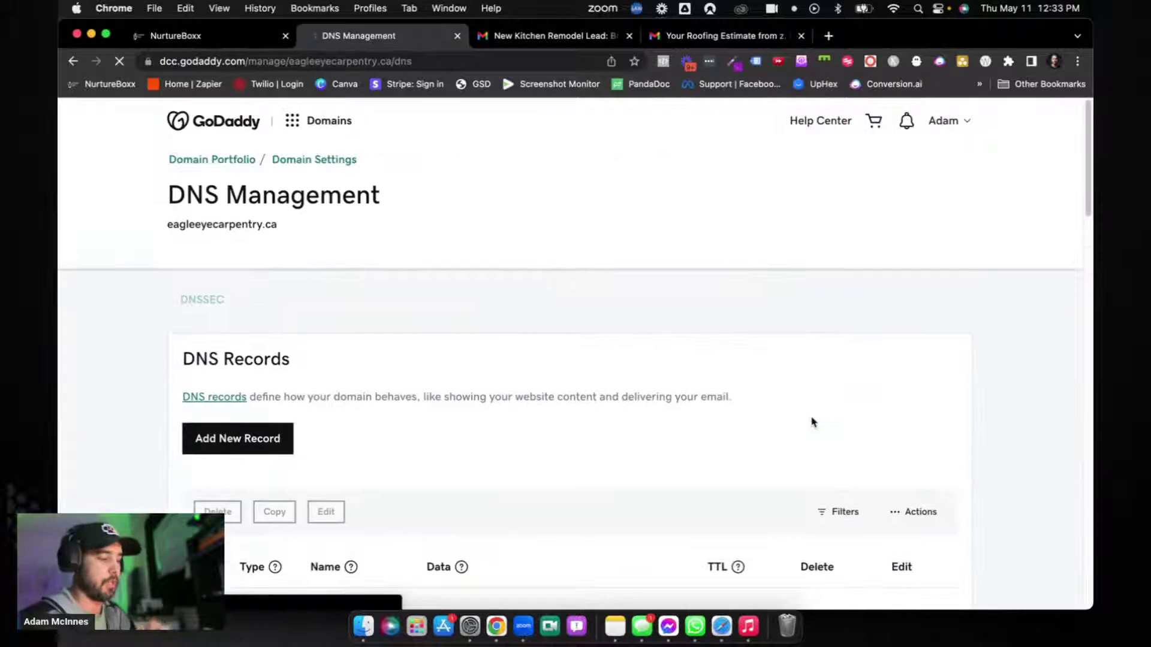
scroll(812, 423, "down", 1)
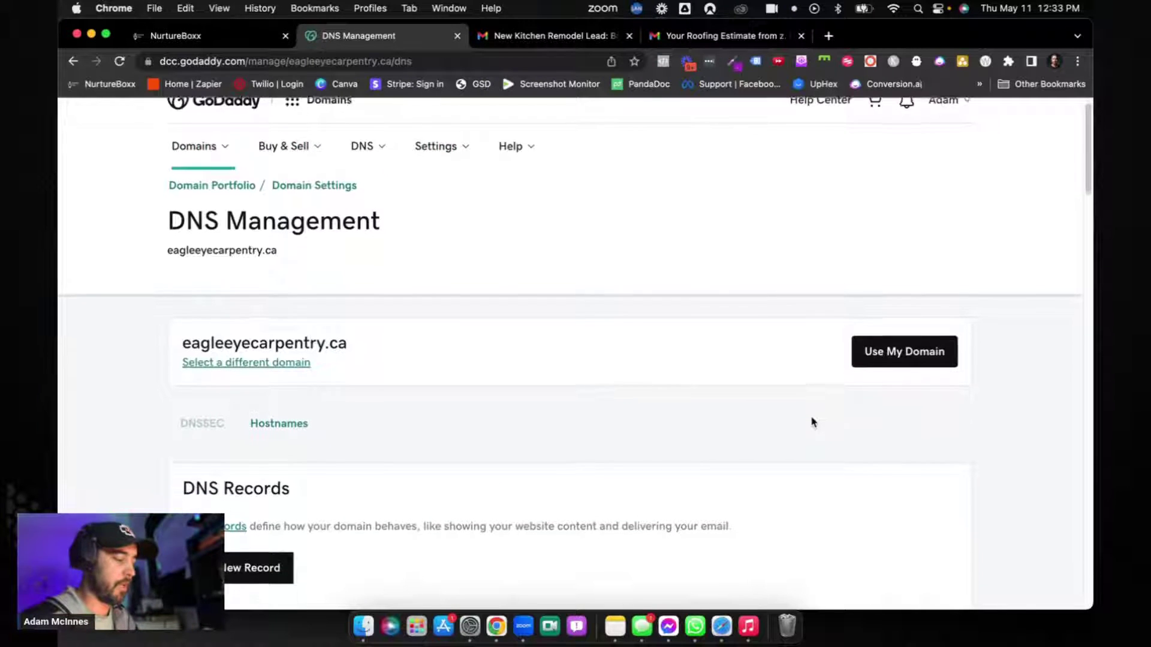
scroll(812, 422, "down", 5)
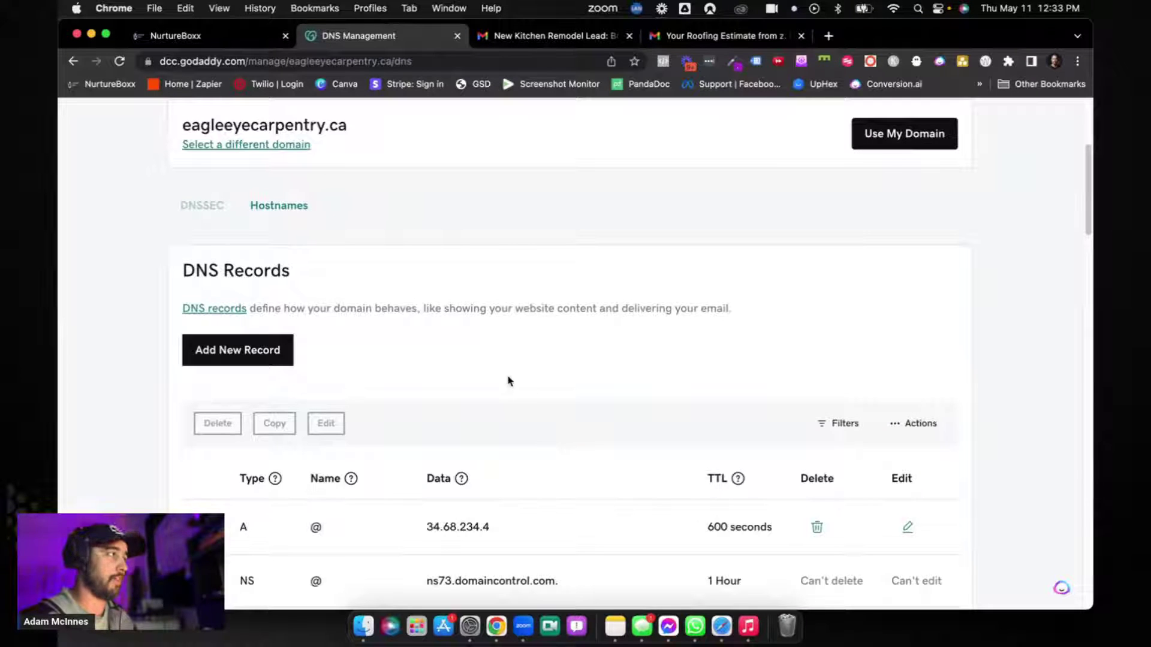
Start a new TXT record named pic._domainkey.email, copying the name from NurtureBoxx's hostname without the root domain
left_click(250, 355)
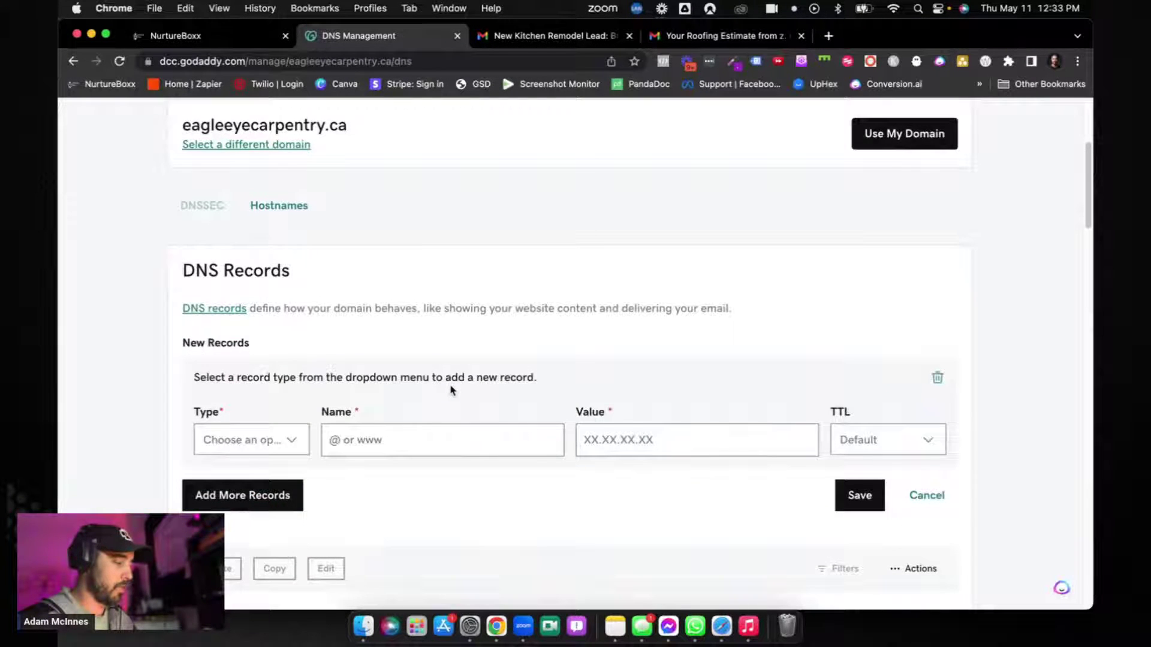
scroll(450, 390, "down", 2)
left_click(251, 37)
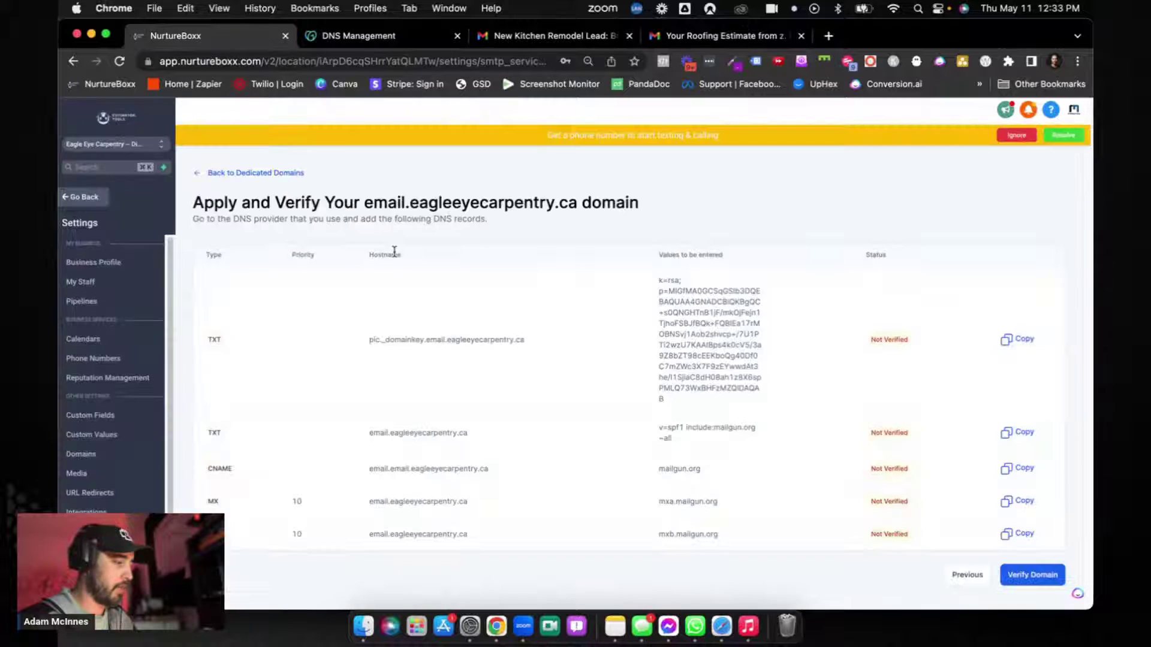
left_click_drag(369, 341, 442, 349)
key("super+c")
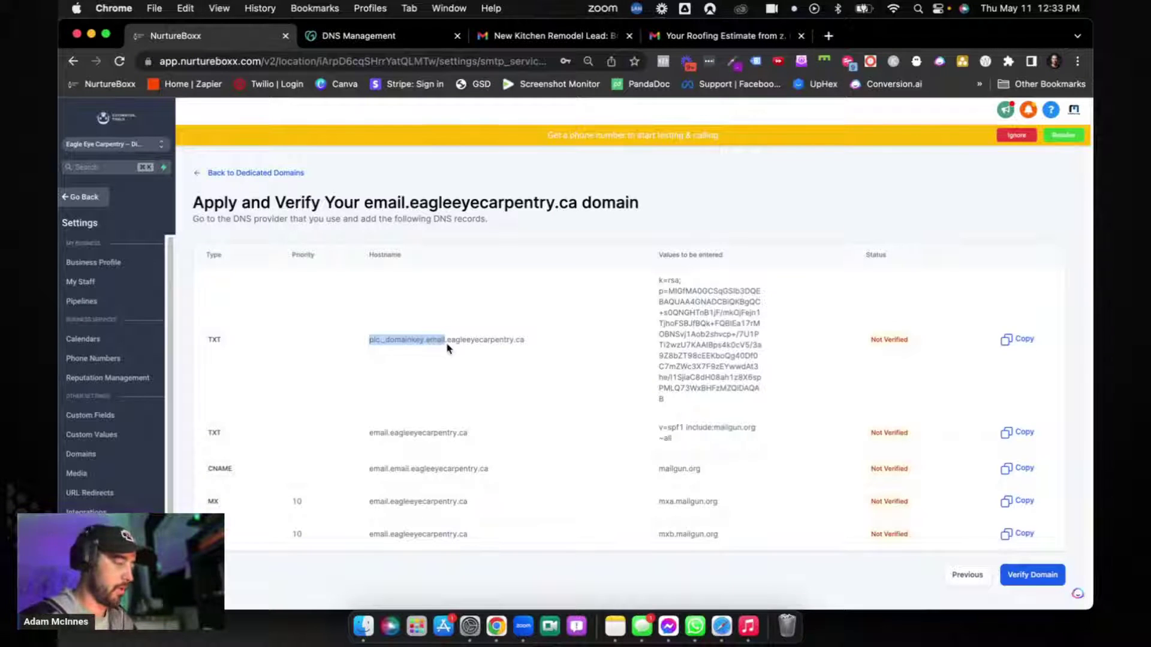
left_click(413, 36)
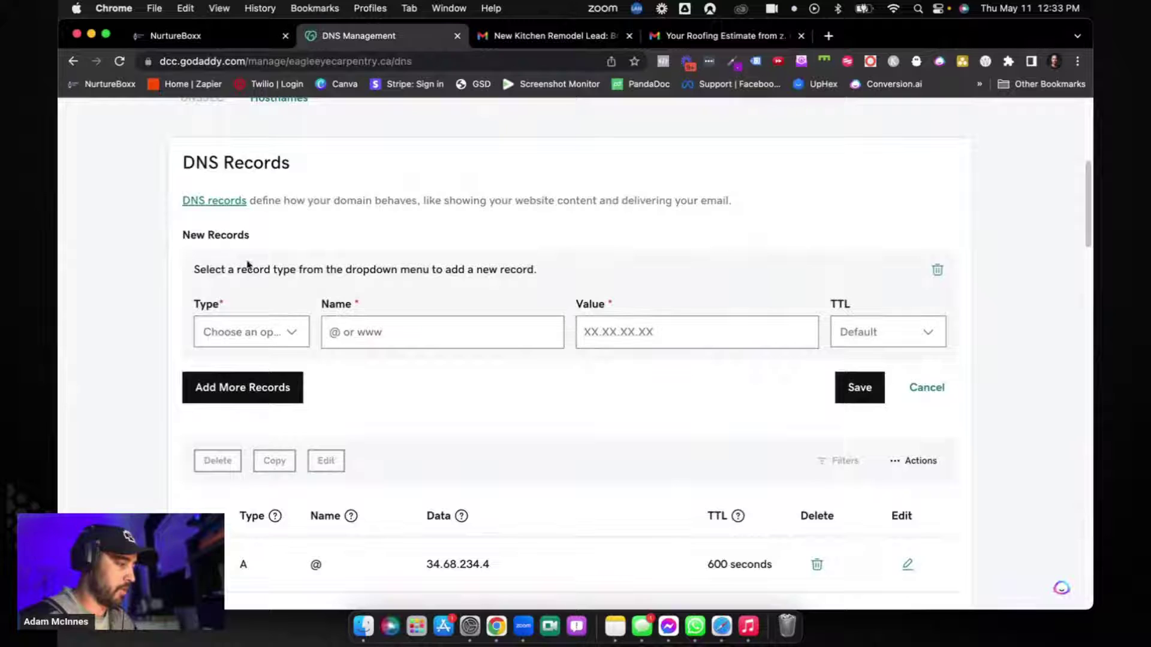
left_click(231, 39)
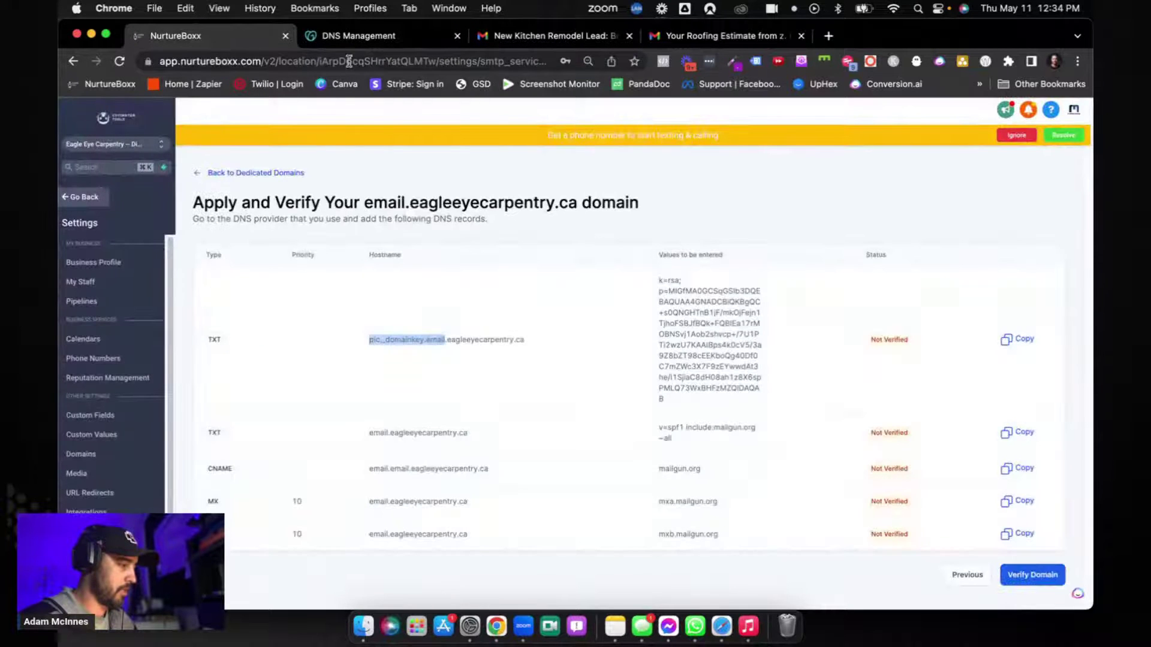
left_click(368, 42)
left_click(282, 339)
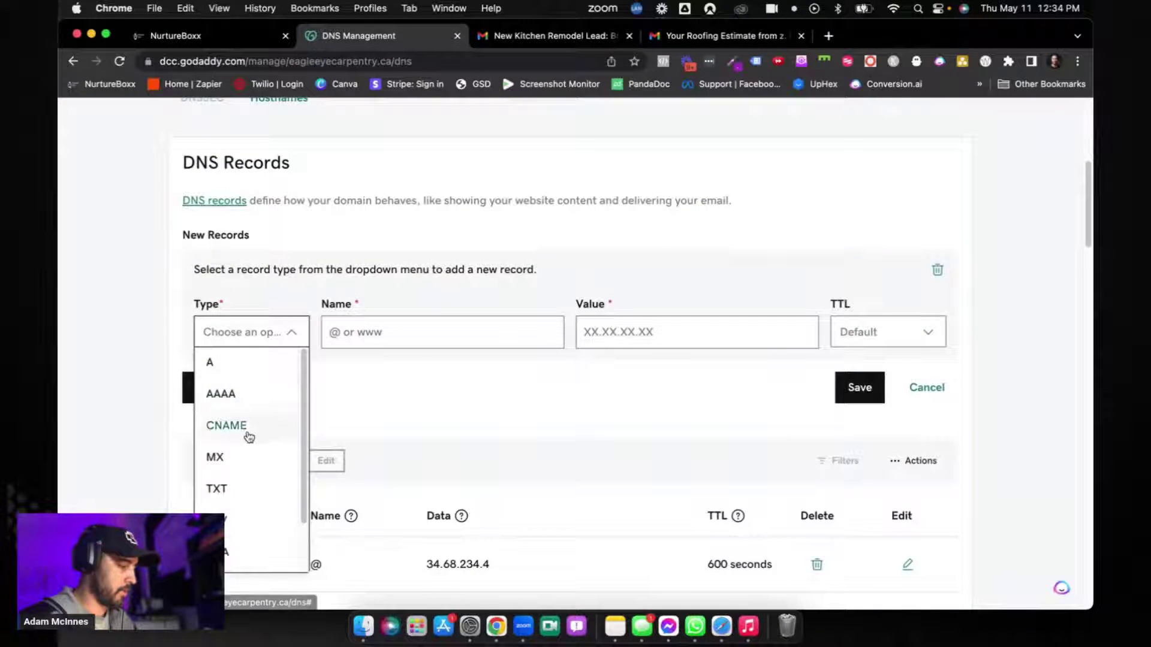
left_click(228, 488)
left_click(336, 332)
key("super+v")
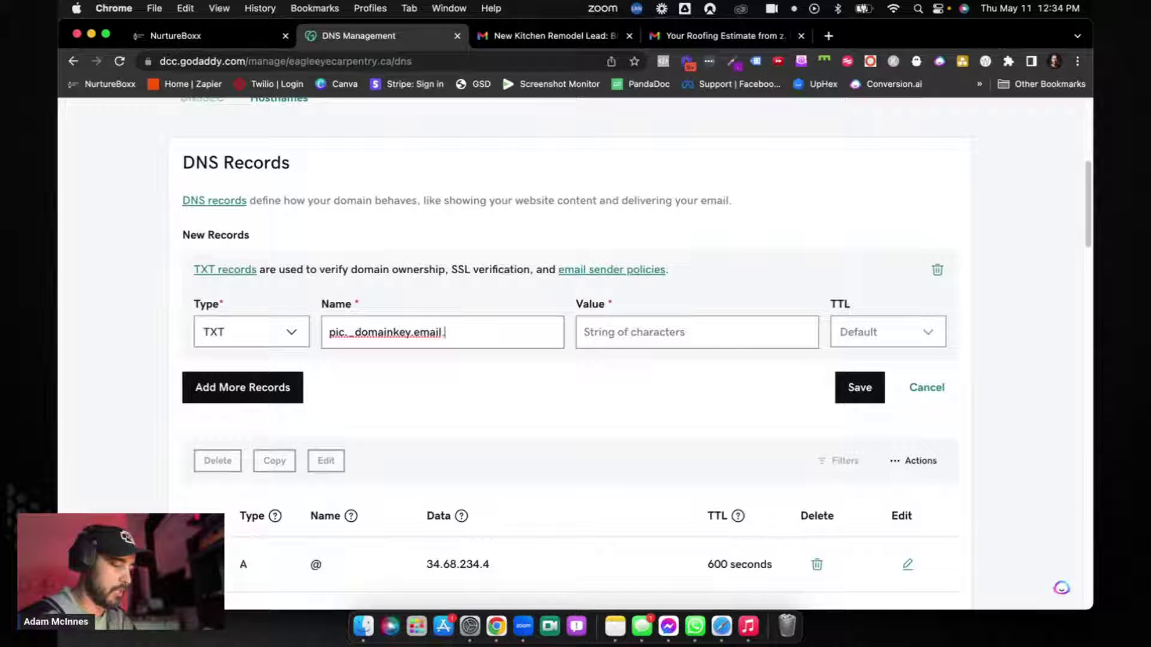
key("BackSpace")
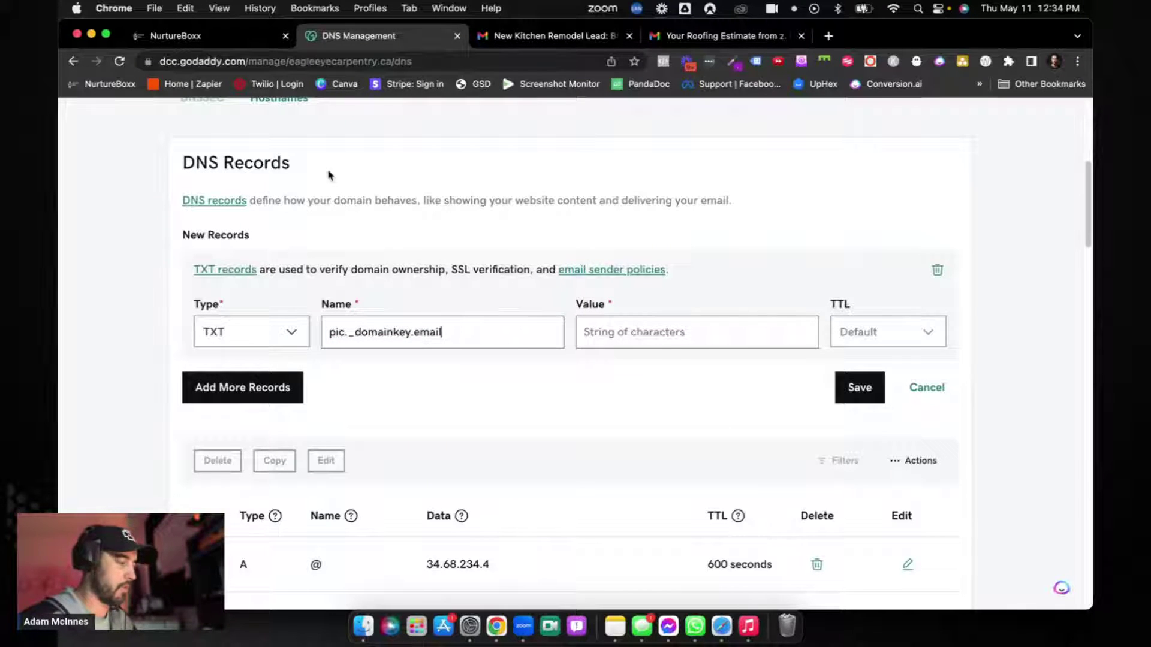
Copy the k=rsa domain key value from NurtureBoxx into the TXT record's value and save the record
left_click(243, 37)
left_click(1007, 340)
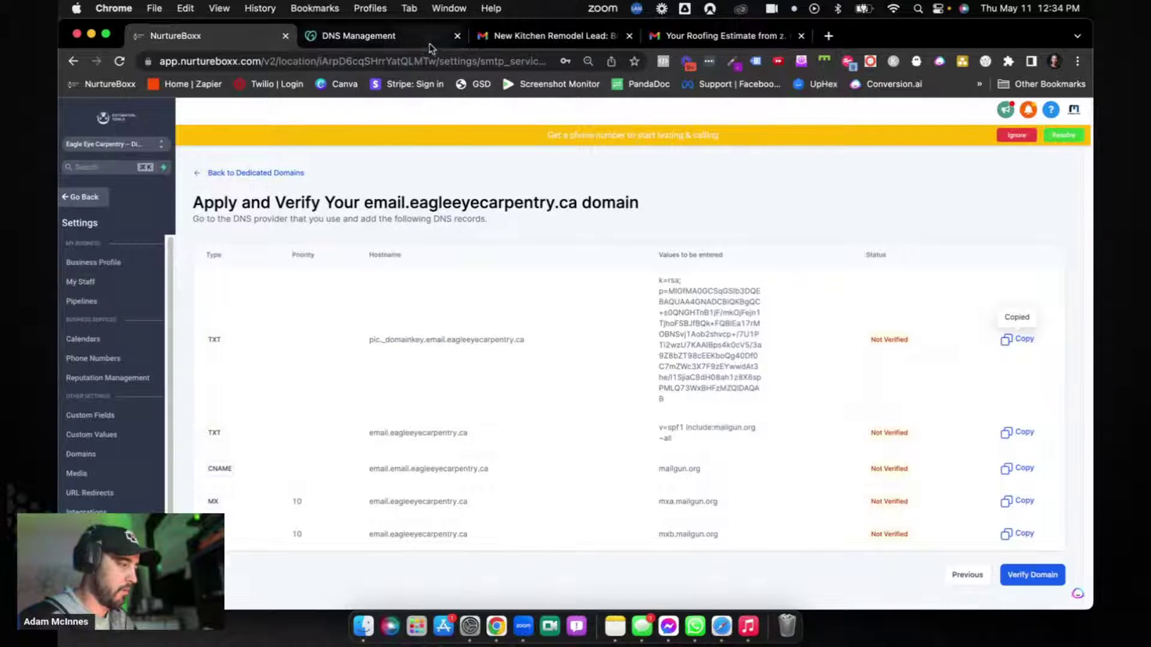
left_click(384, 35)
left_click(612, 330)
key("super+v")
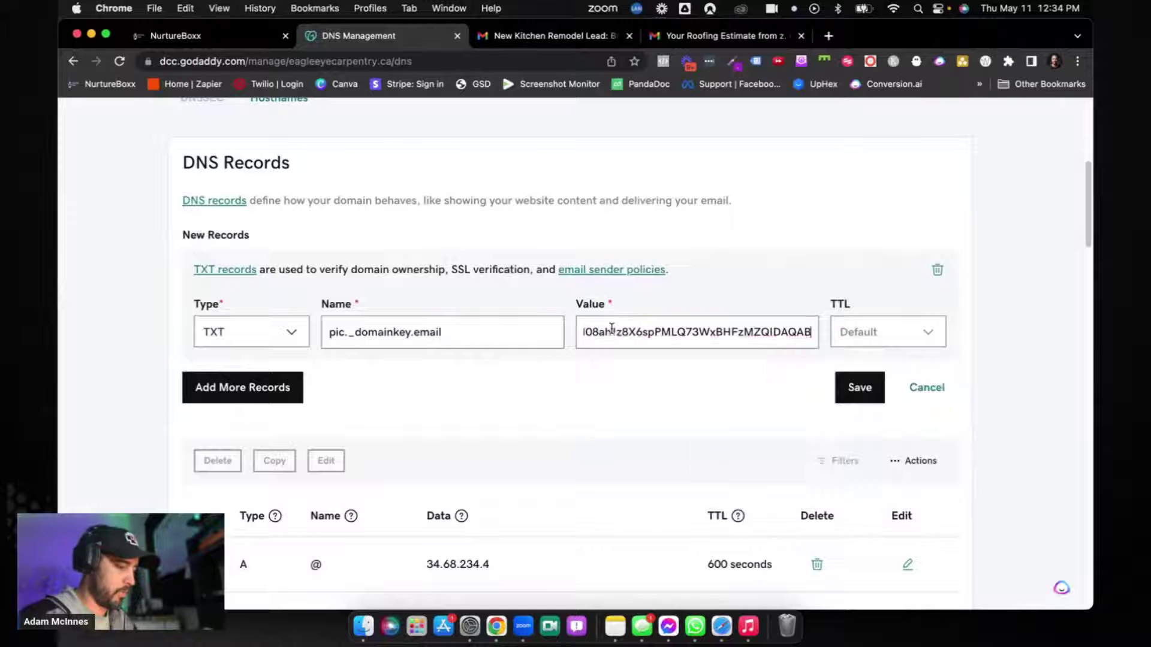
left_click(857, 393)
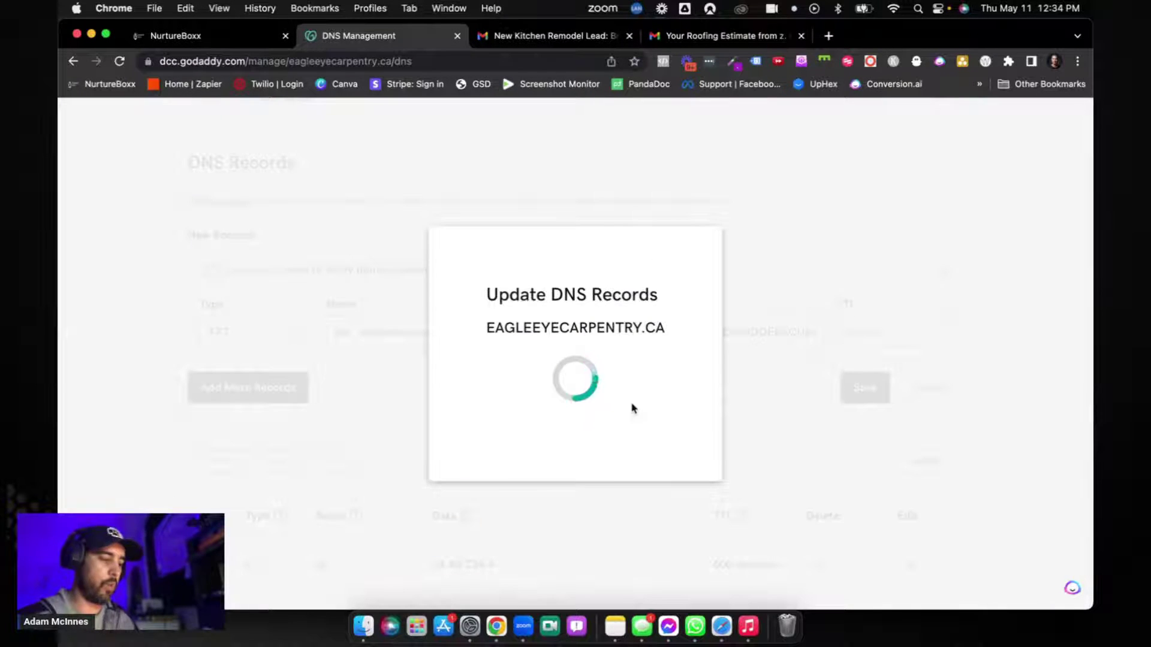
Add and save a second TXT record named email with NurtureBoxx's value v=spf1 include:mailgun.org ~all
left_click(249, 245)
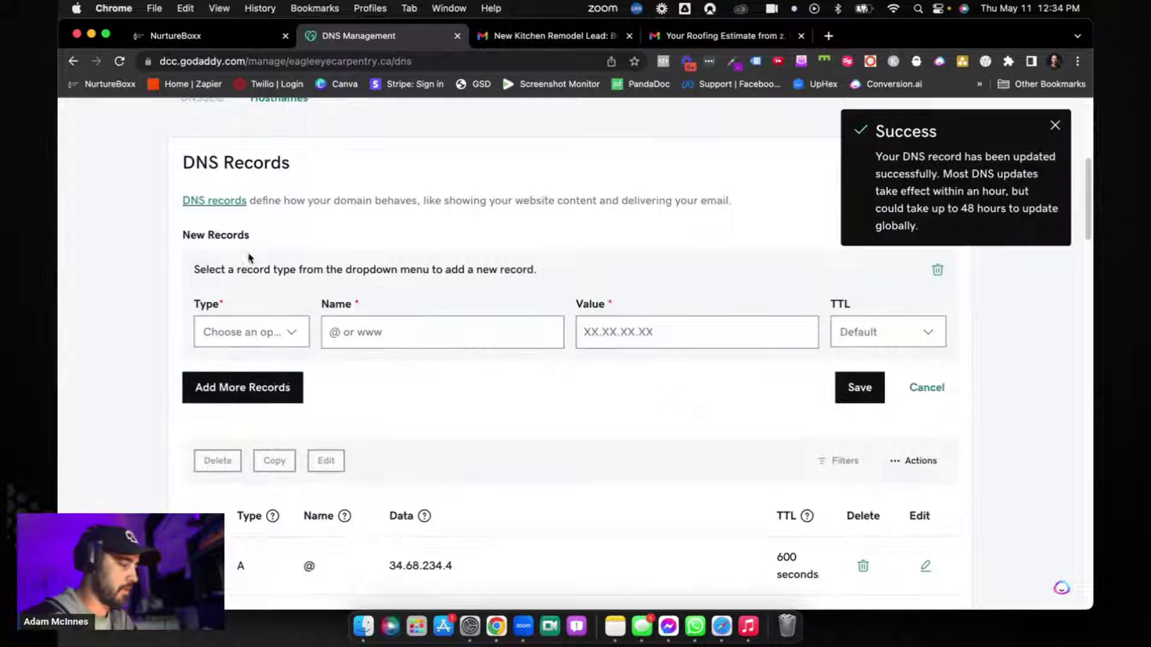
left_click(244, 36)
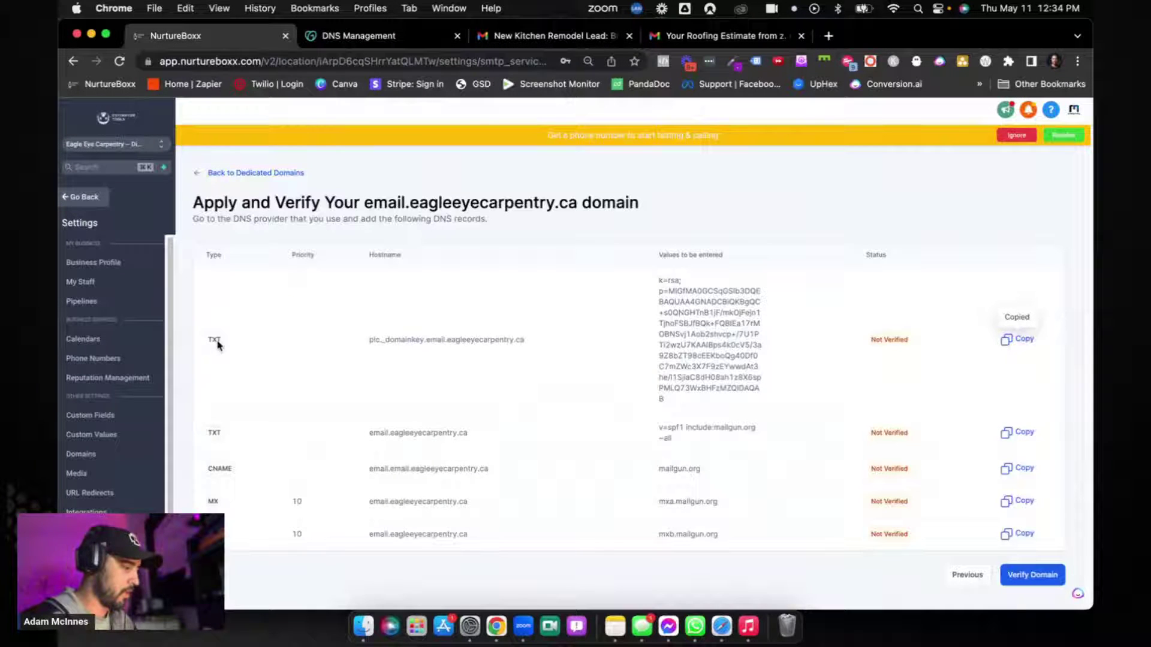
left_click_drag(370, 433, 389, 434)
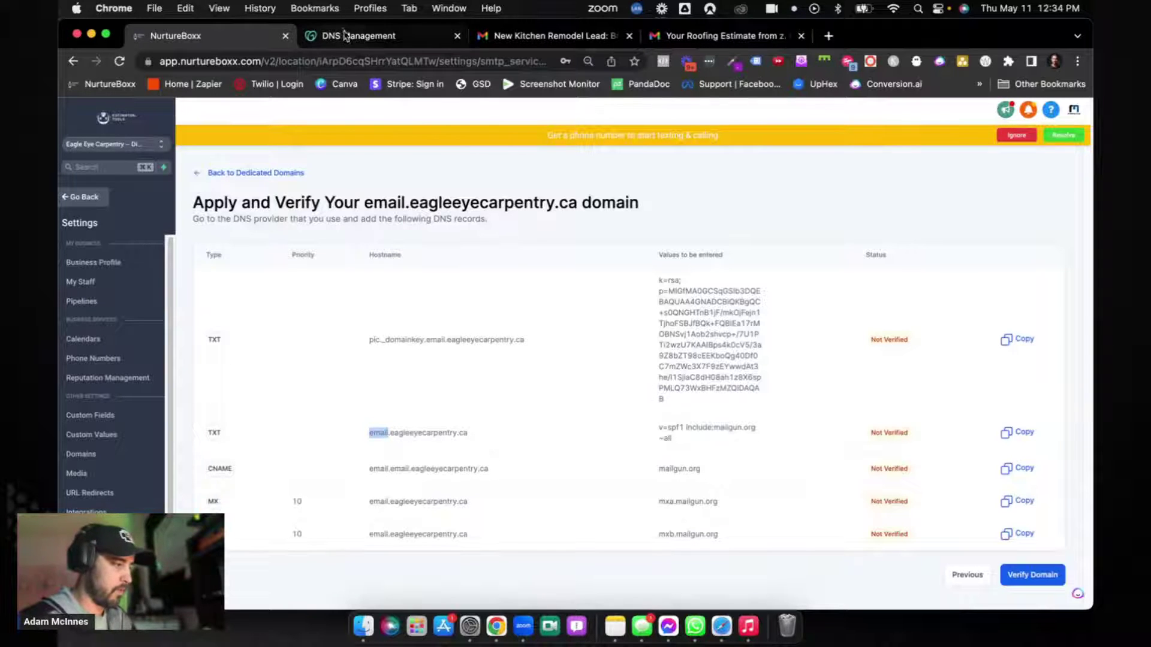
left_click(1006, 433)
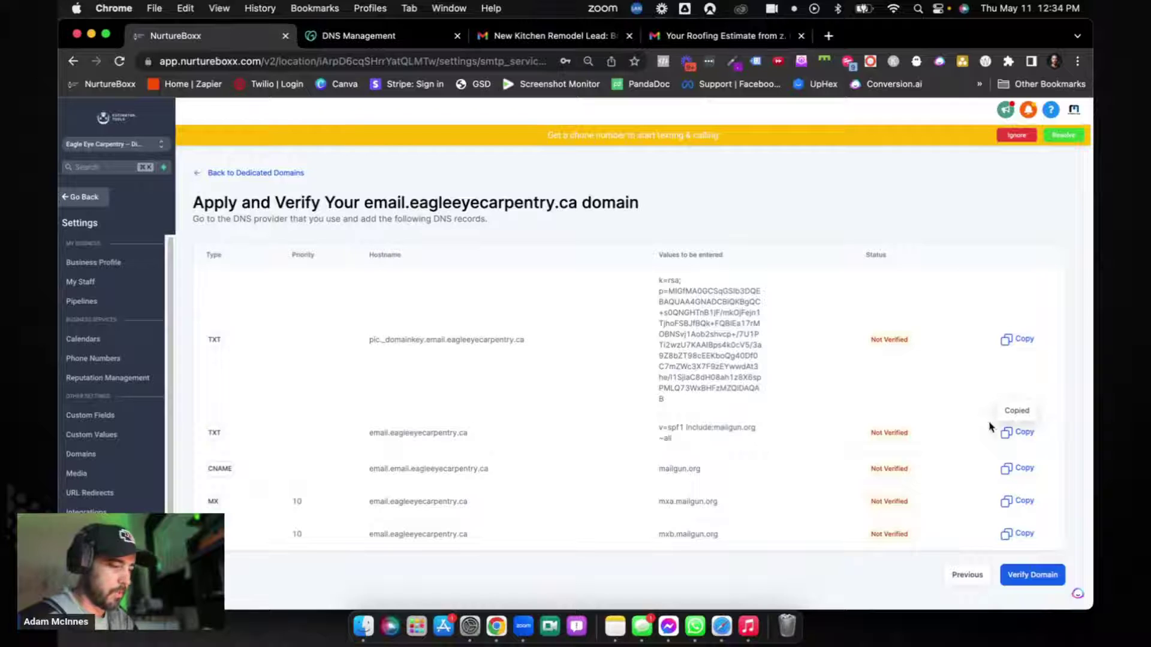
left_click(393, 48)
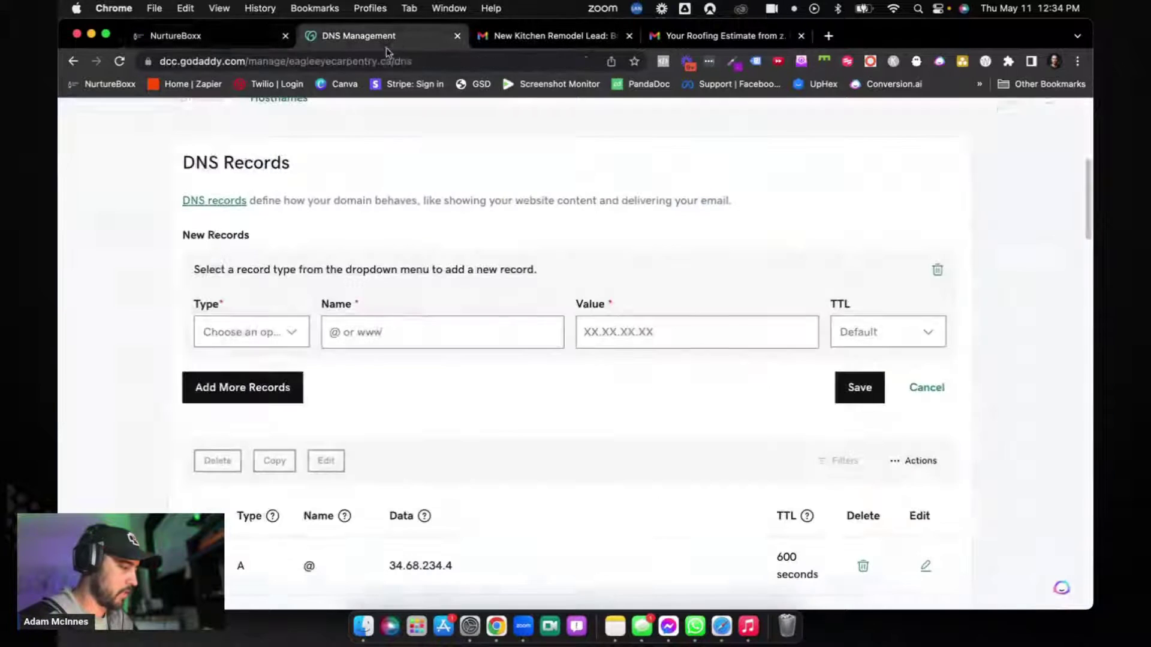
left_click(250, 331)
left_click(395, 334)
type("email")
key("Tab")
key("super+v")
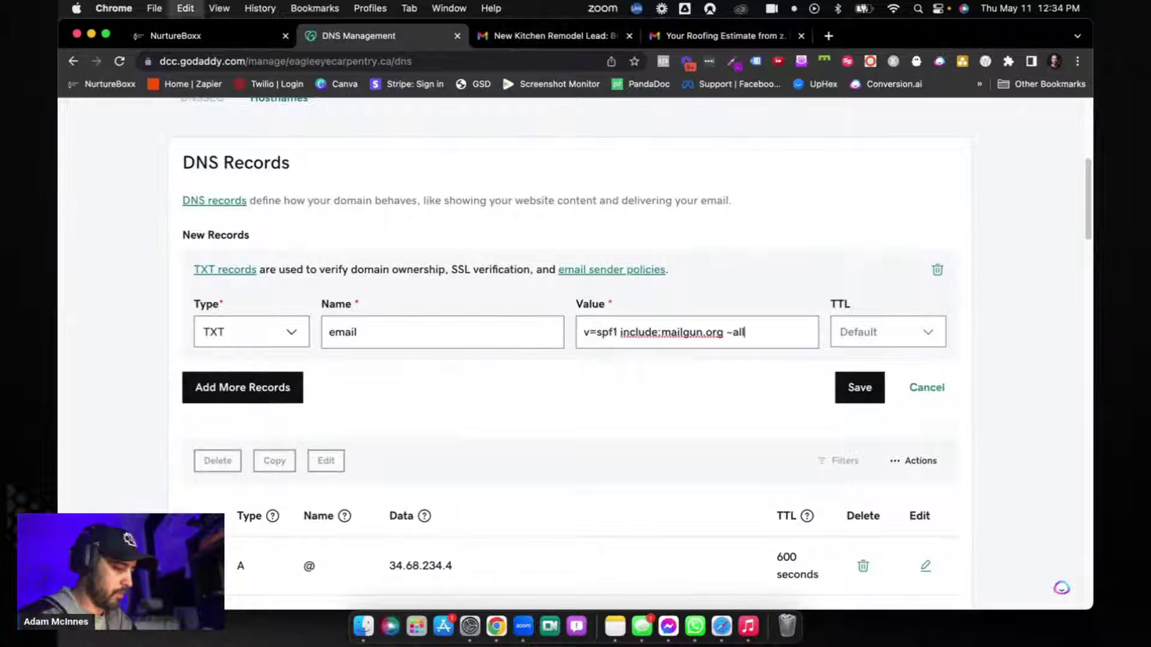
left_click(859, 388)
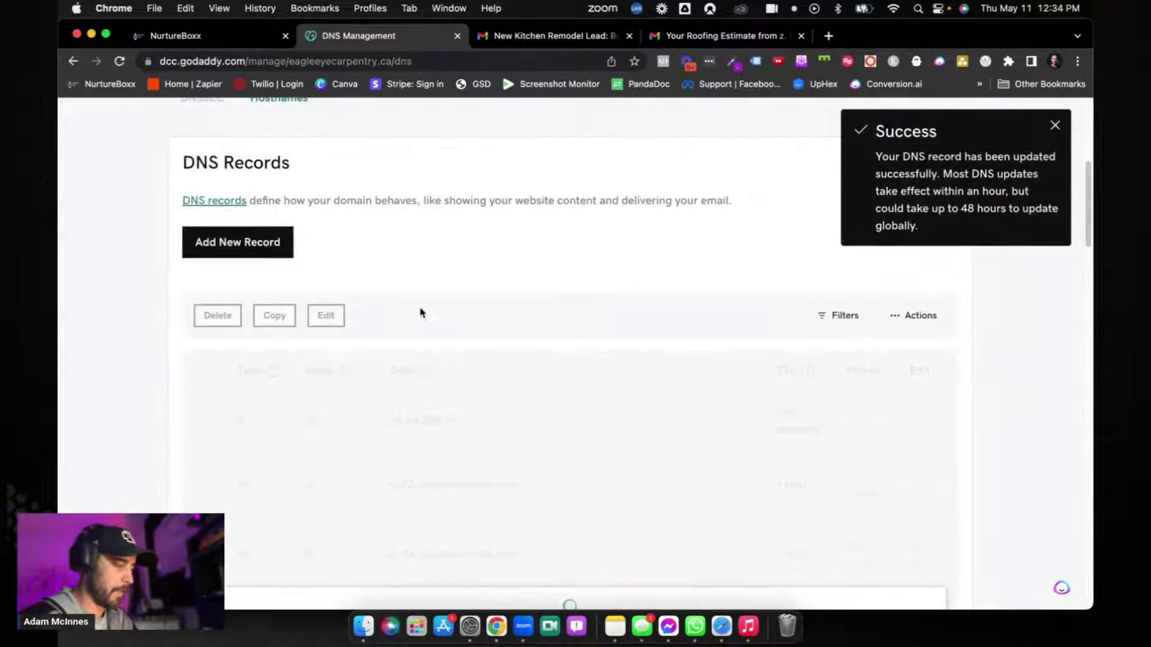
Start a new CNAME record named email.email in GoDaddy, and return to NurtureBoxx for its value
left_click(225, 37)
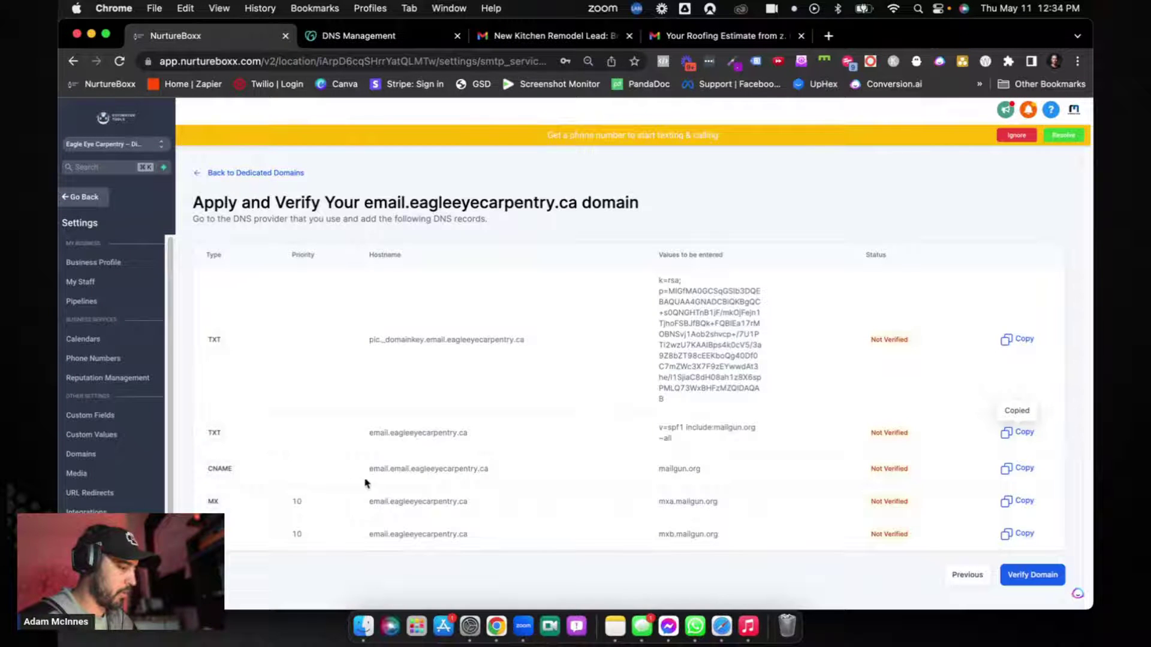
left_click_drag(371, 468, 410, 470)
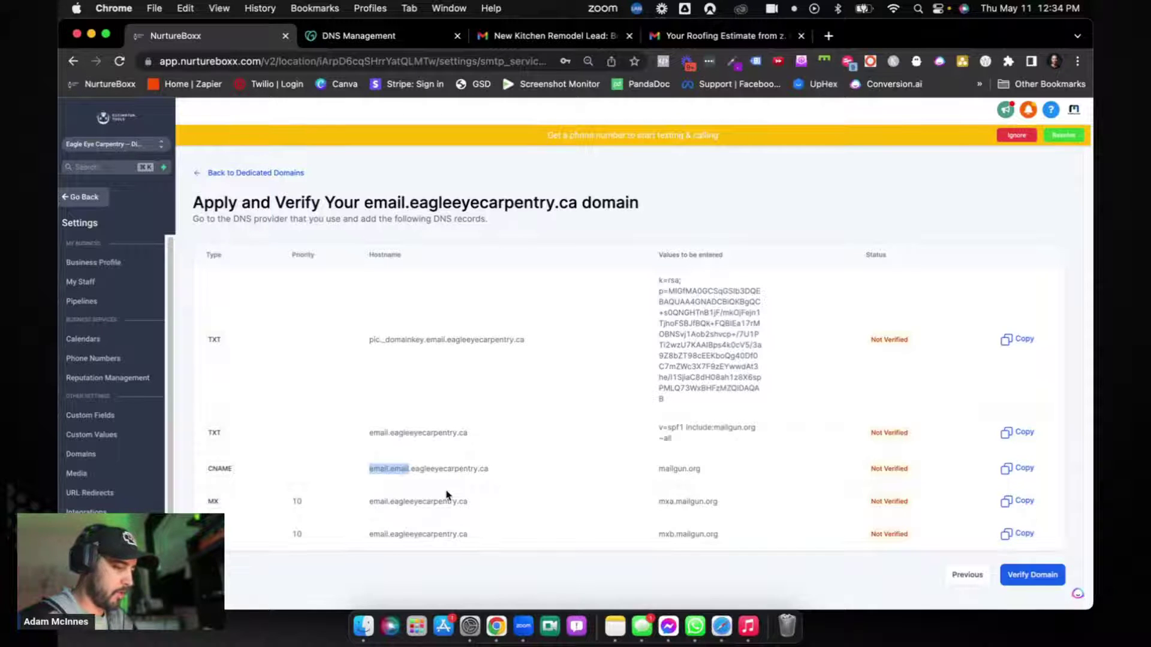
left_click(389, 39)
key("ctrl+shift+Tab")
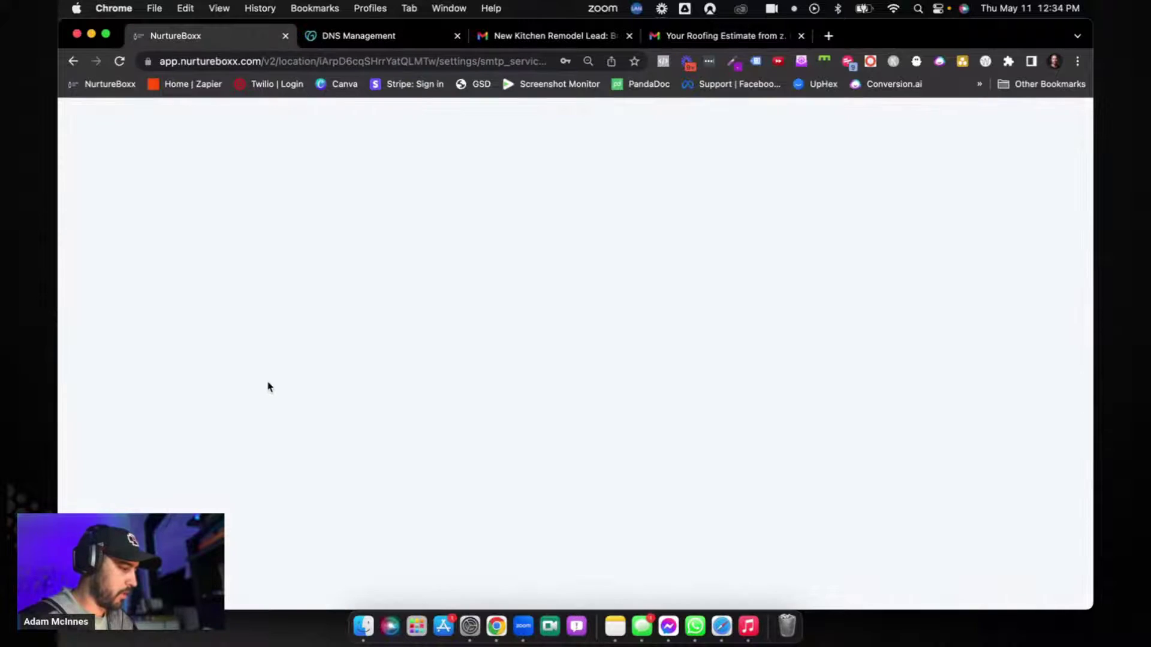
left_click(383, 36)
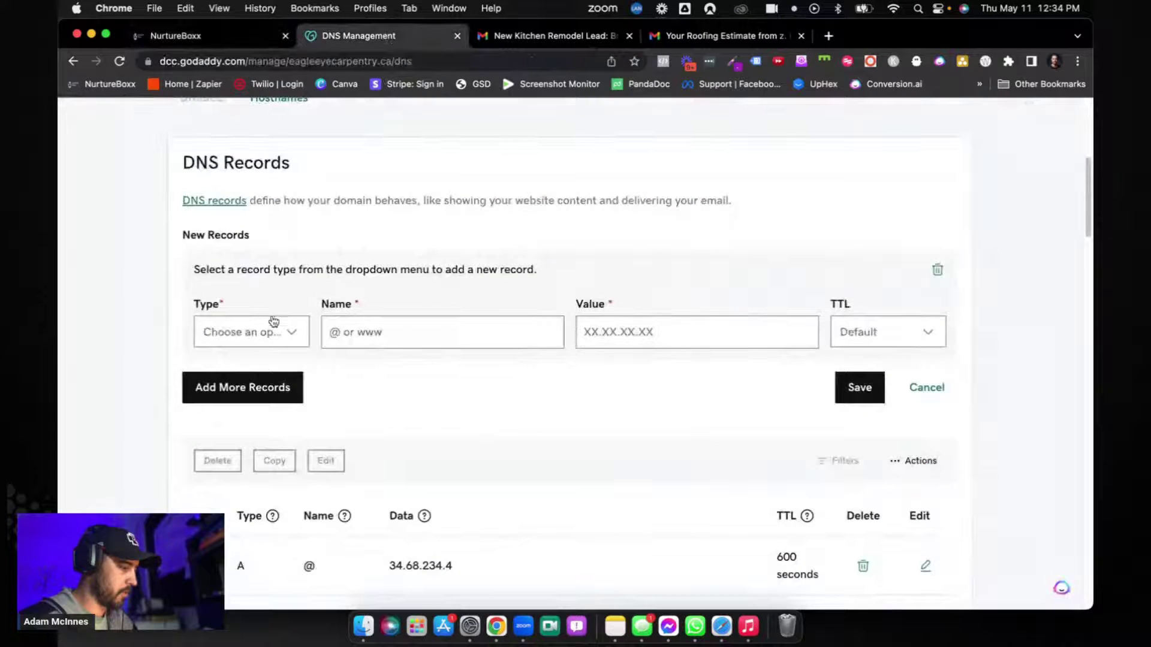
left_click(266, 333)
left_click(250, 428)
left_click(400, 332)
type("email.email")
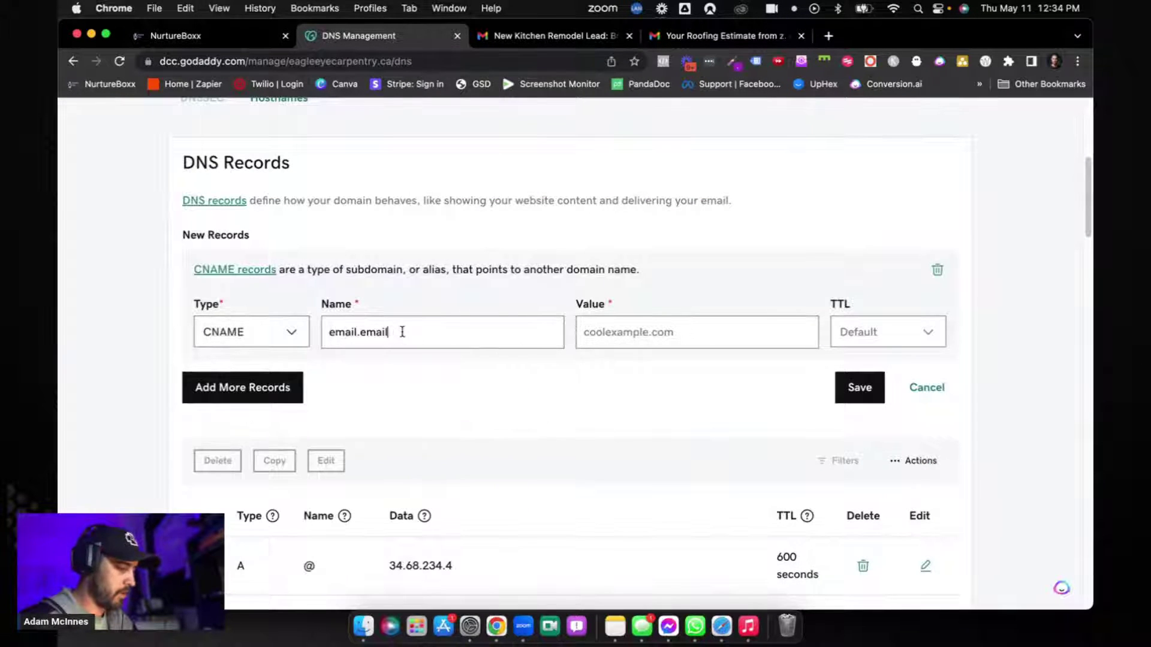
left_click(610, 327)
left_click(250, 46)
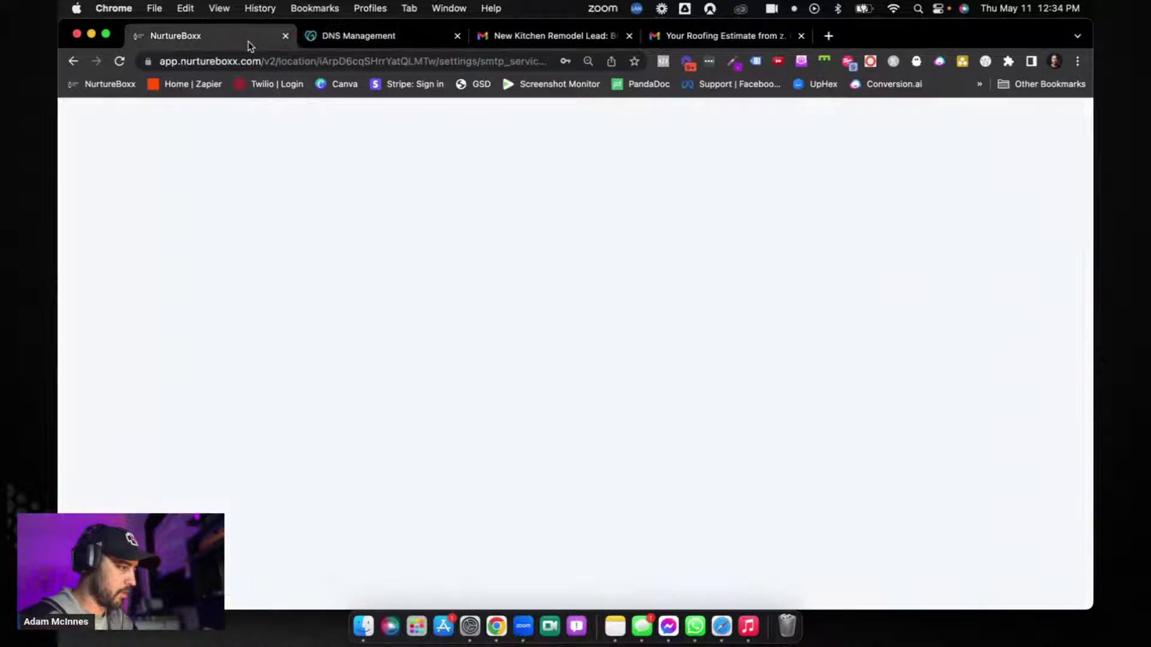
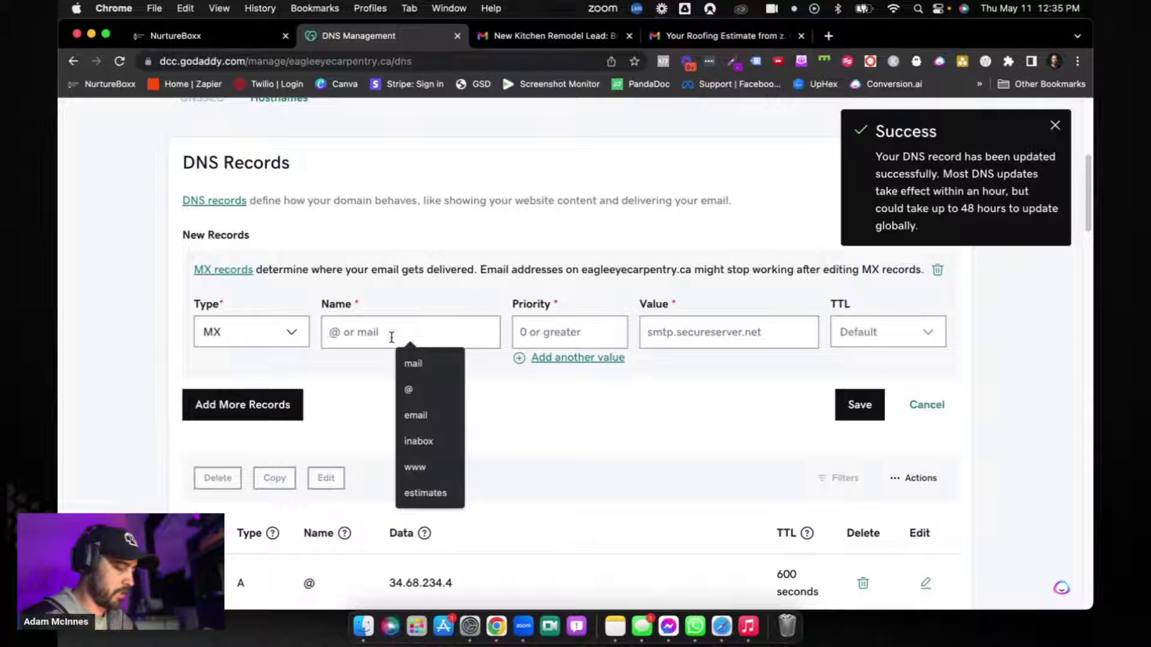
Fill in the new MX record with name email, priority 10 and value mxb.mailgun.org
type("email")
key("Tab")
type("10")
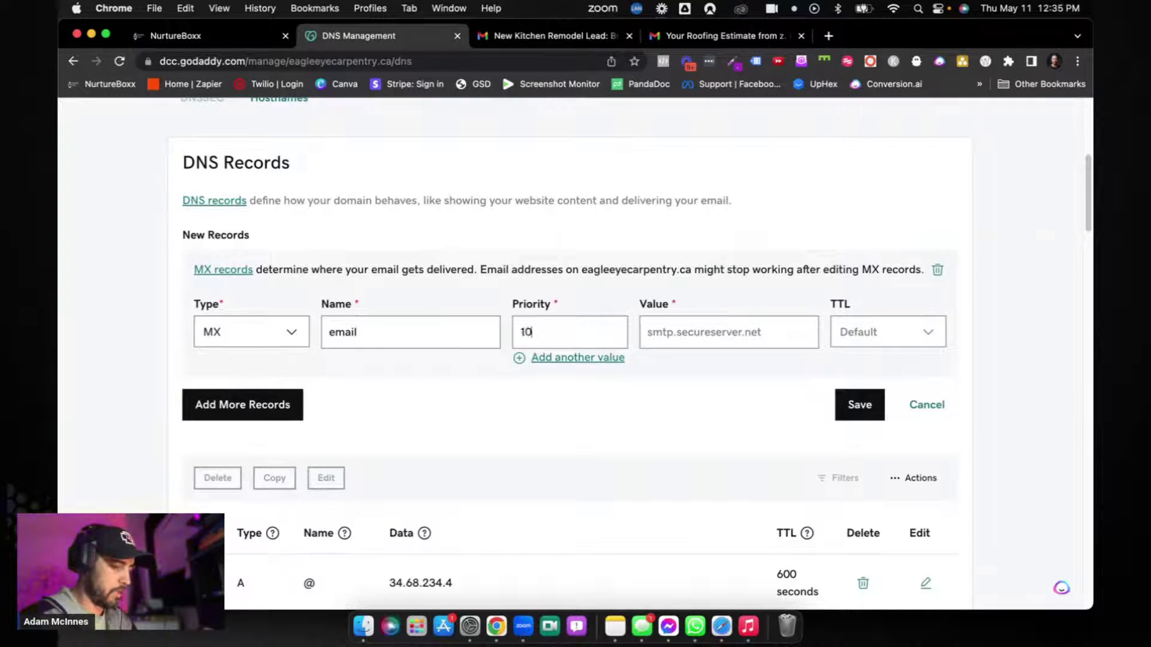
key("Tab")
key("Tab")
type("mxa.mailgun.org")
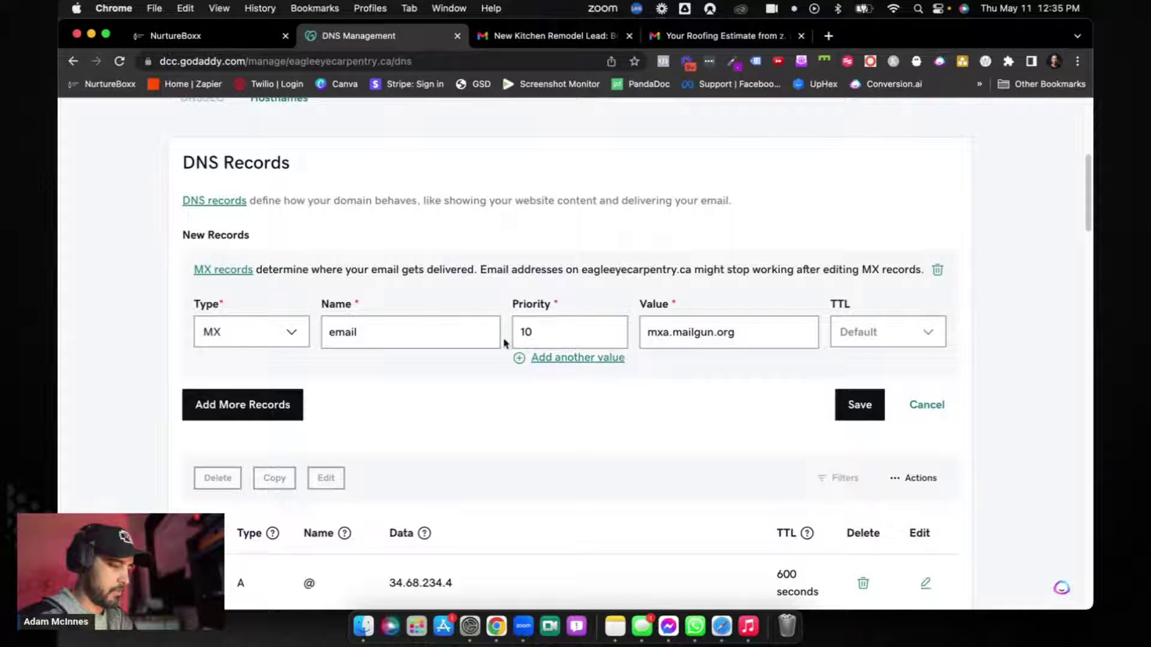
left_click(667, 333)
key("BackSpace")
type("b")
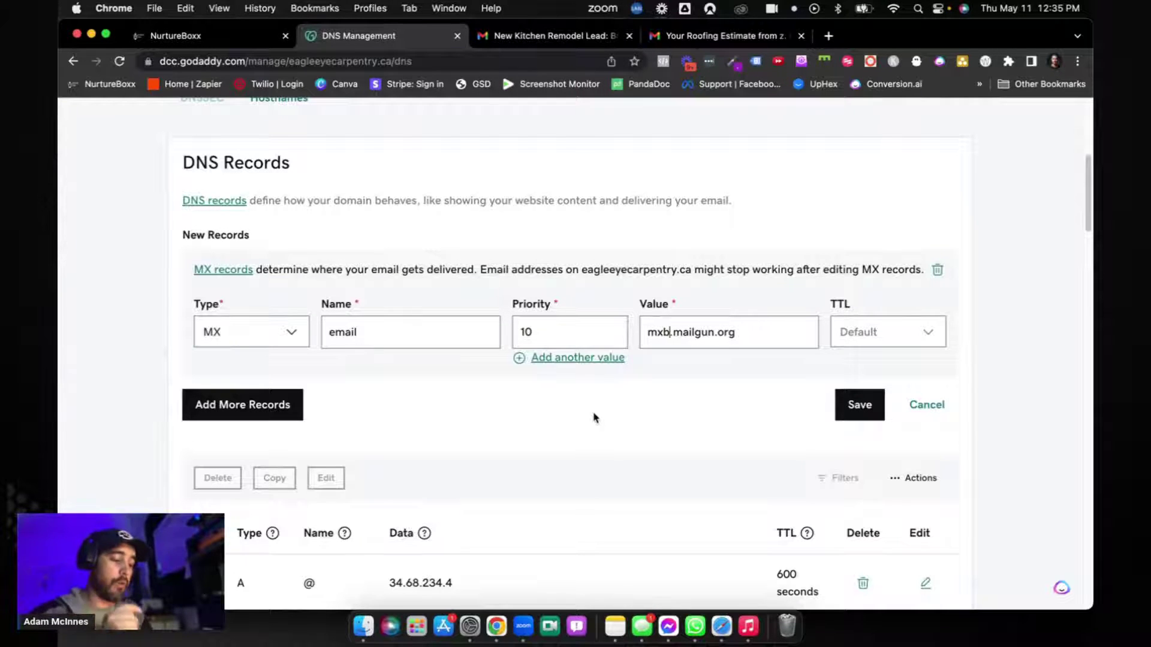
left_click(664, 336)
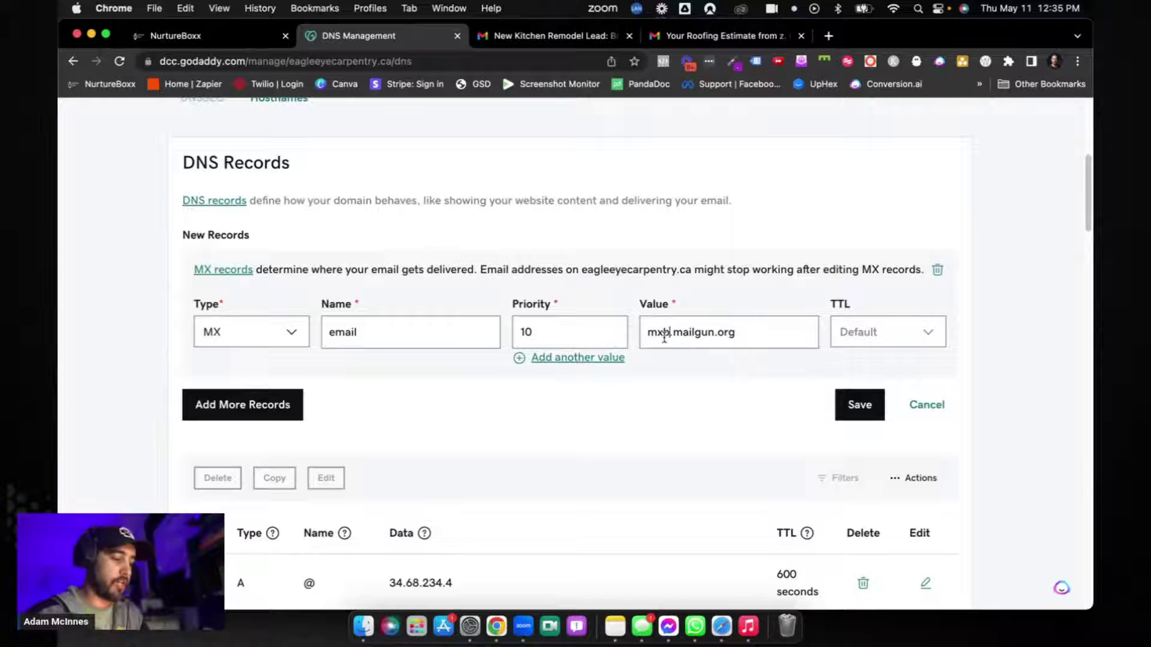
left_click(649, 332)
type("10")
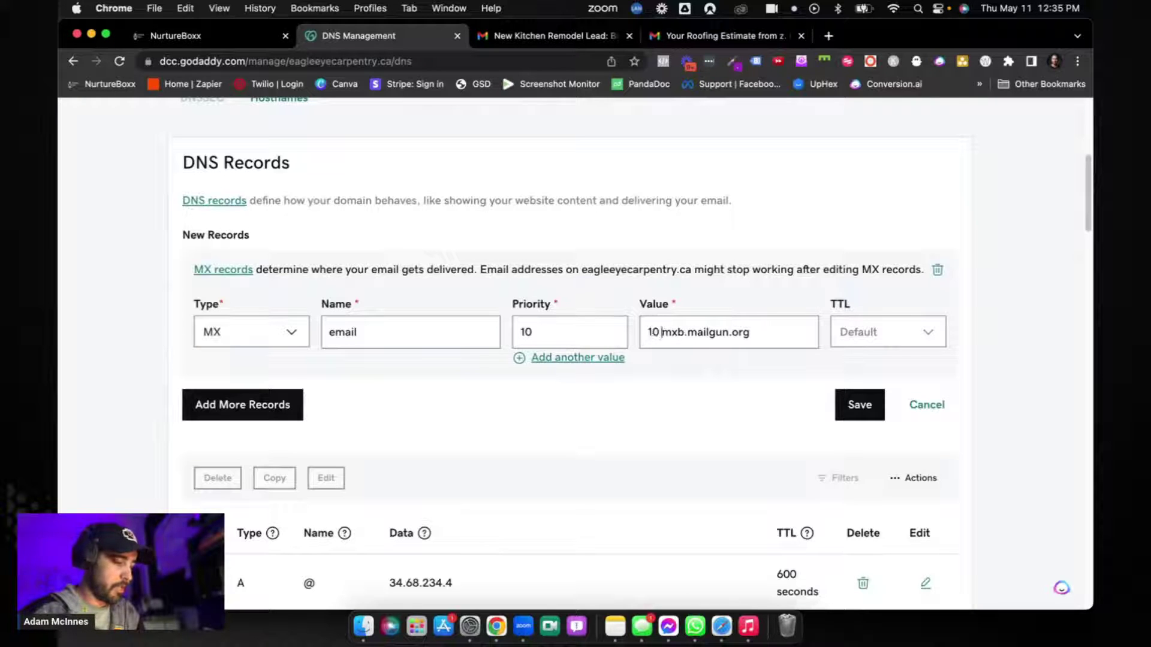
left_click(578, 326)
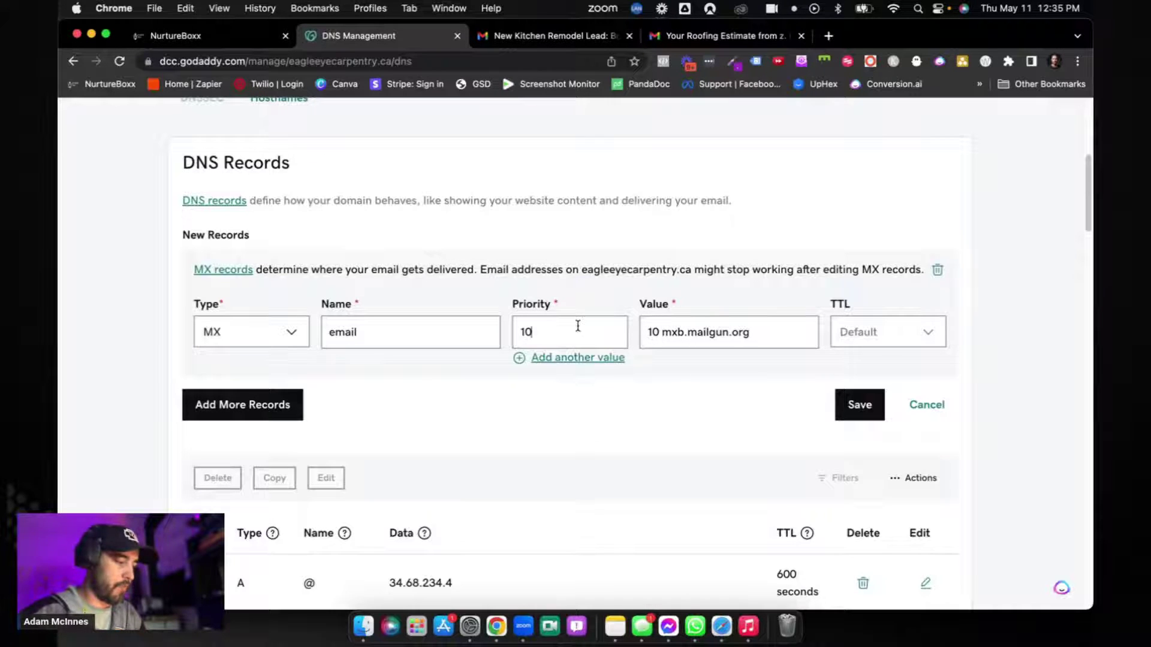
double_click(529, 330)
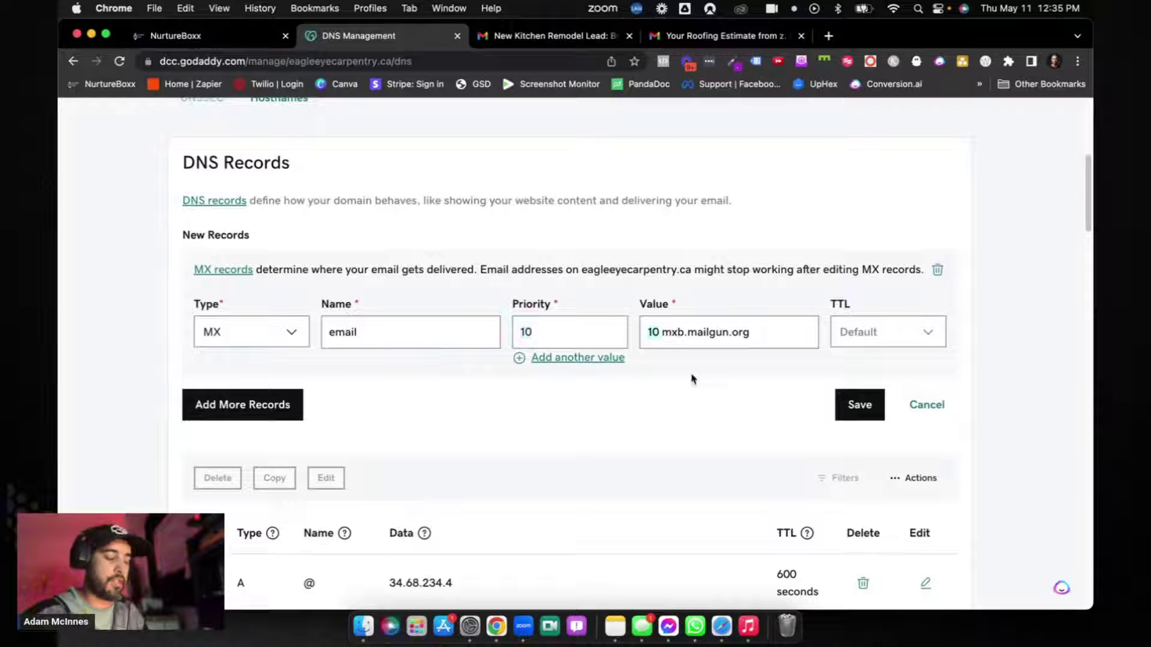
double_click(655, 332)
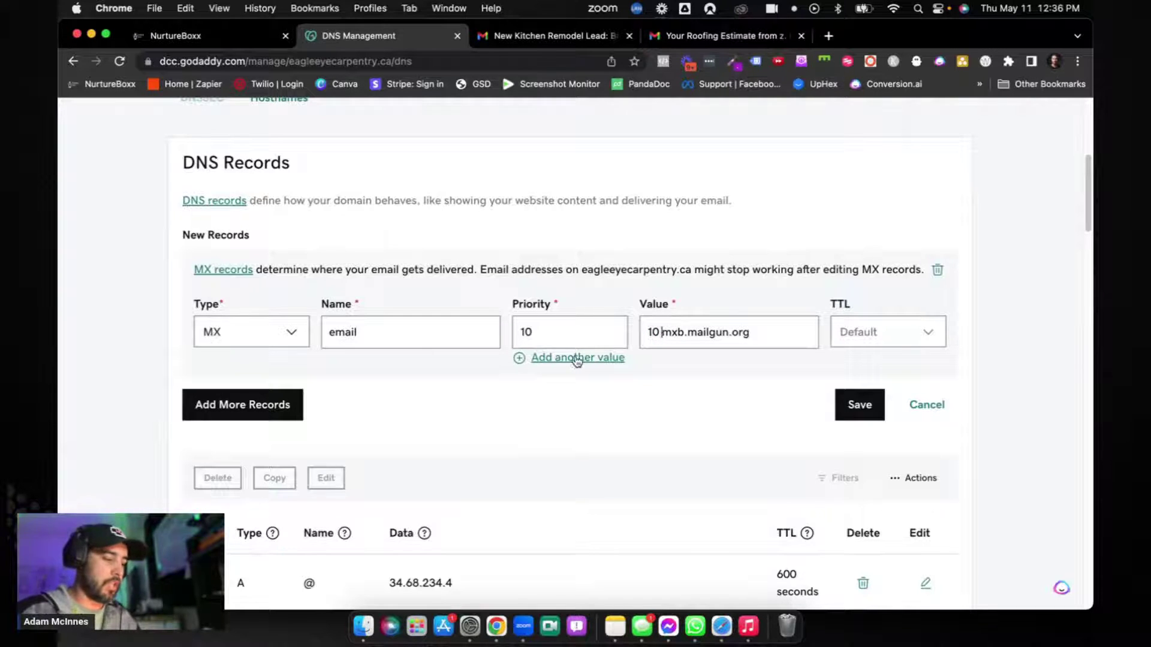
left_click(662, 331)
key("BackSpace")
key("BackSpace")
key("BackSpace")
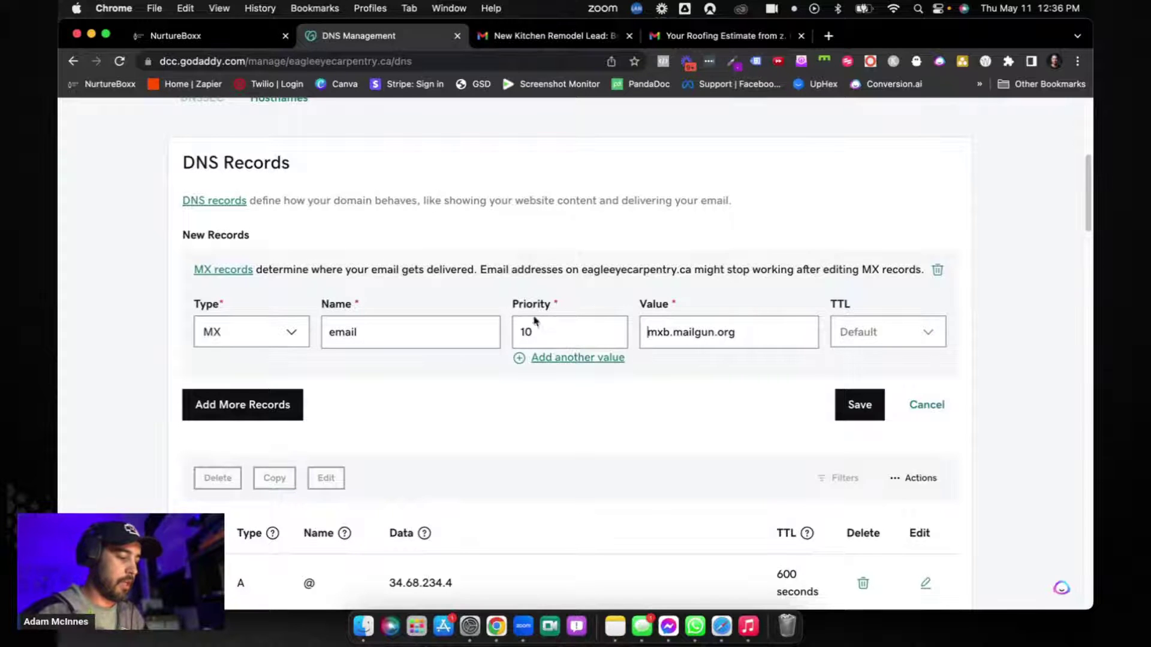
Save the mxb.mailgun.org MX record in GoDaddy, and run domain verification for email.eagleeyecarpentry.ca in NurtureBoxx until it completes
left_click(861, 408)
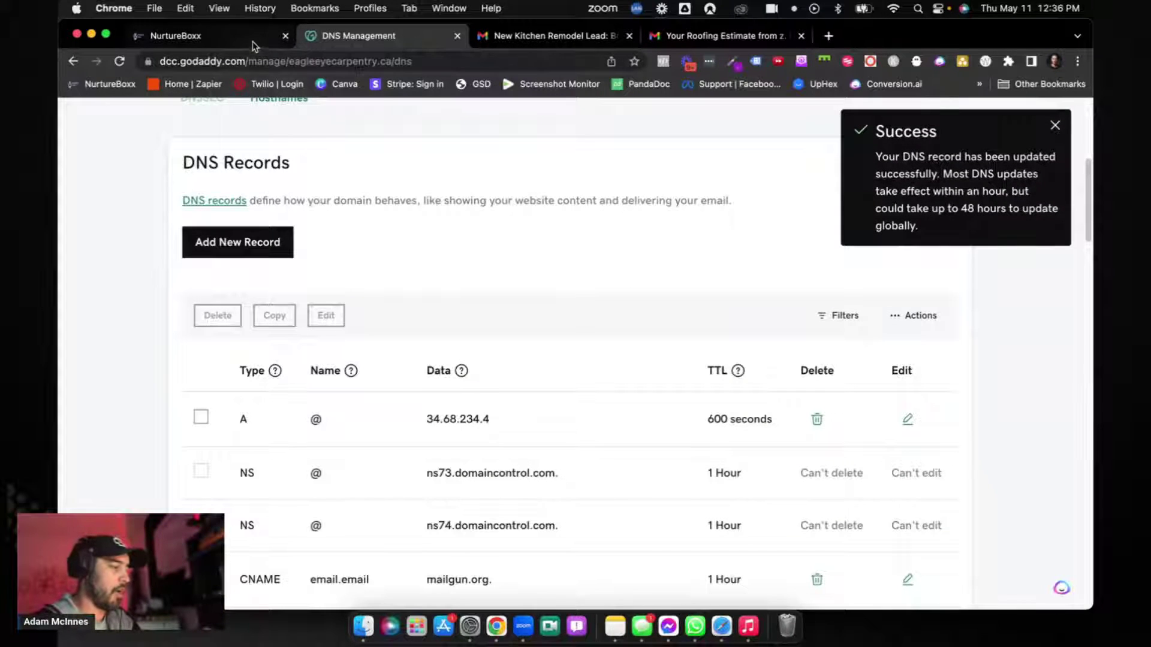
left_click(252, 40)
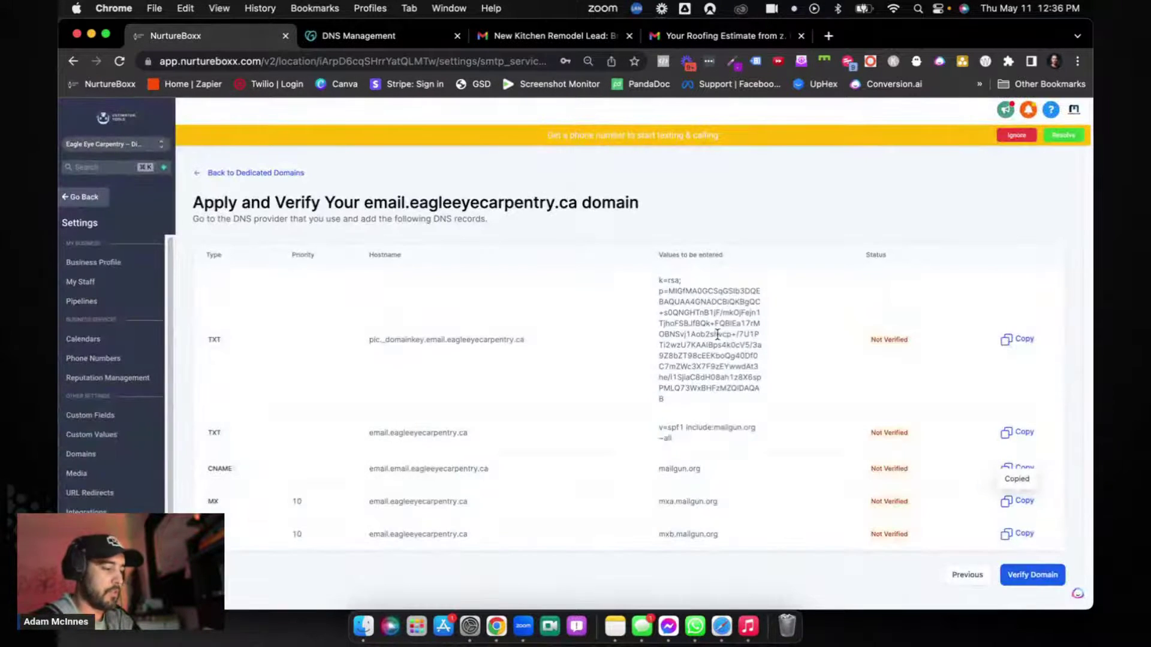
left_click(1032, 577)
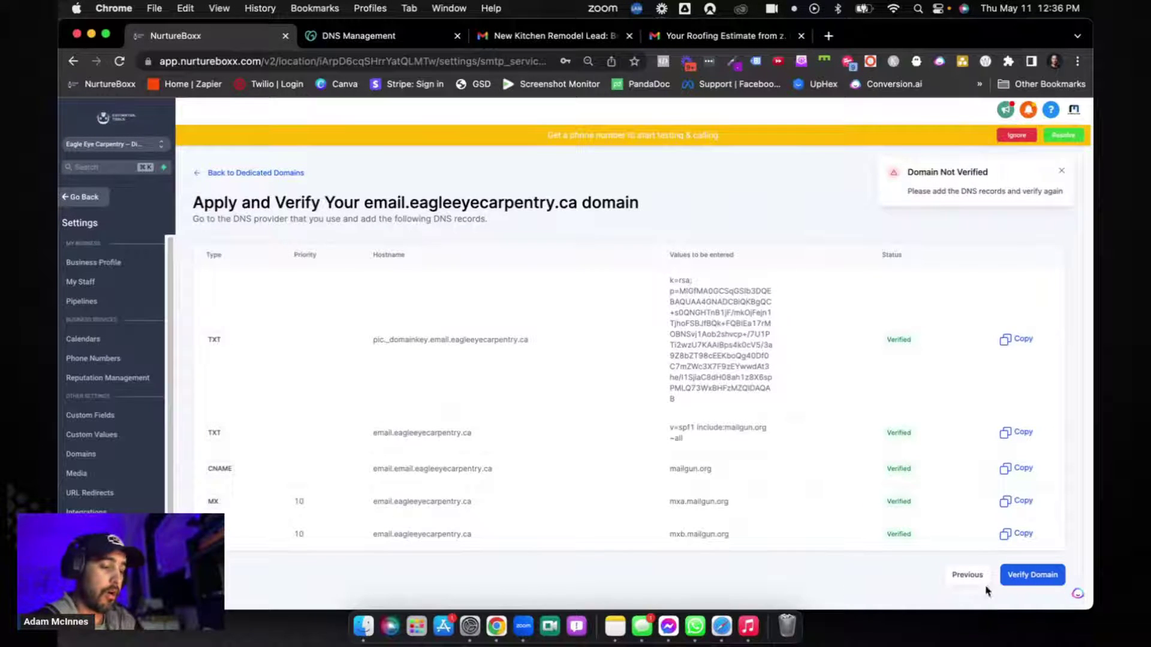
left_click(1026, 583)
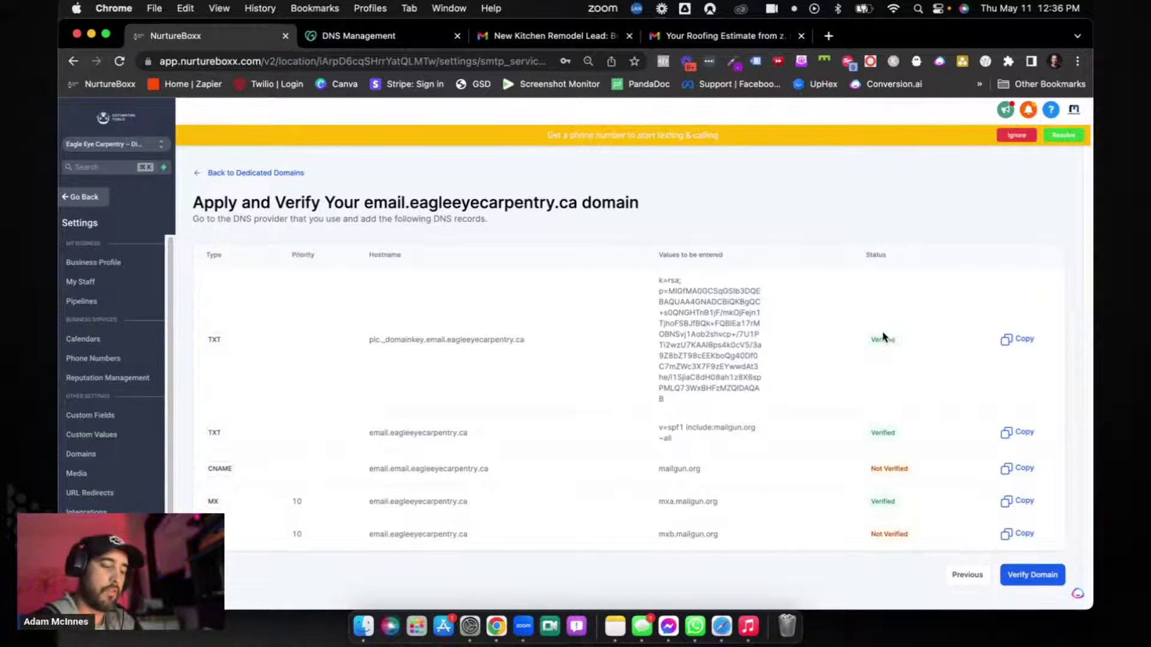
left_click(1019, 572)
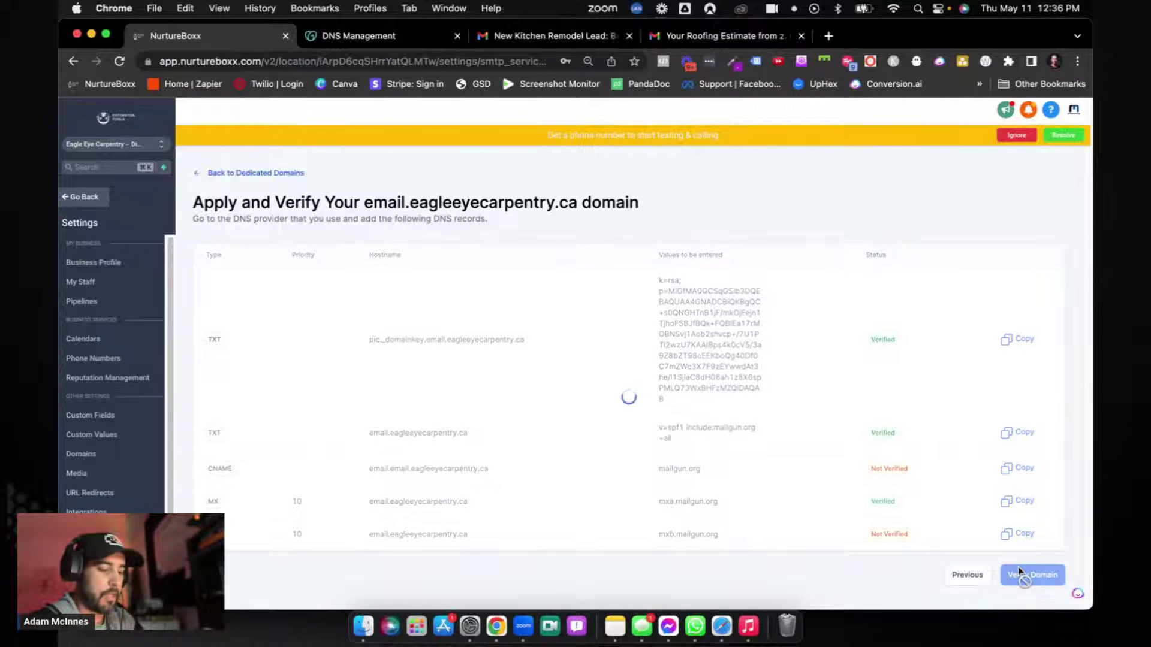
left_click(1006, 574)
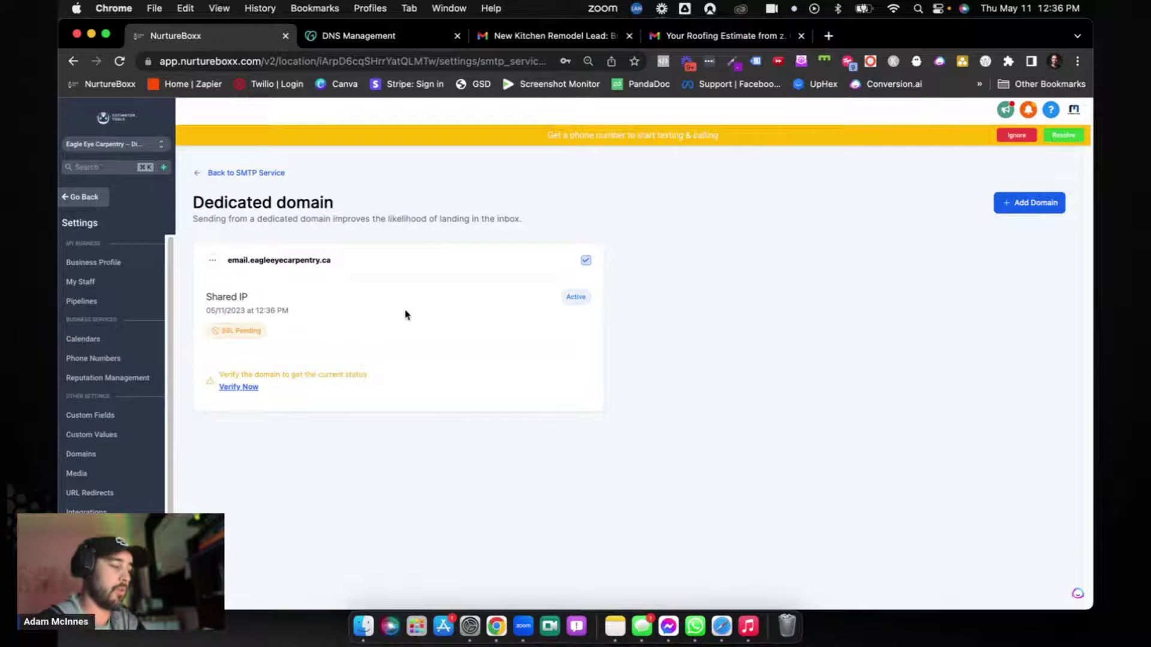
left_click_drag(333, 260, 231, 255)
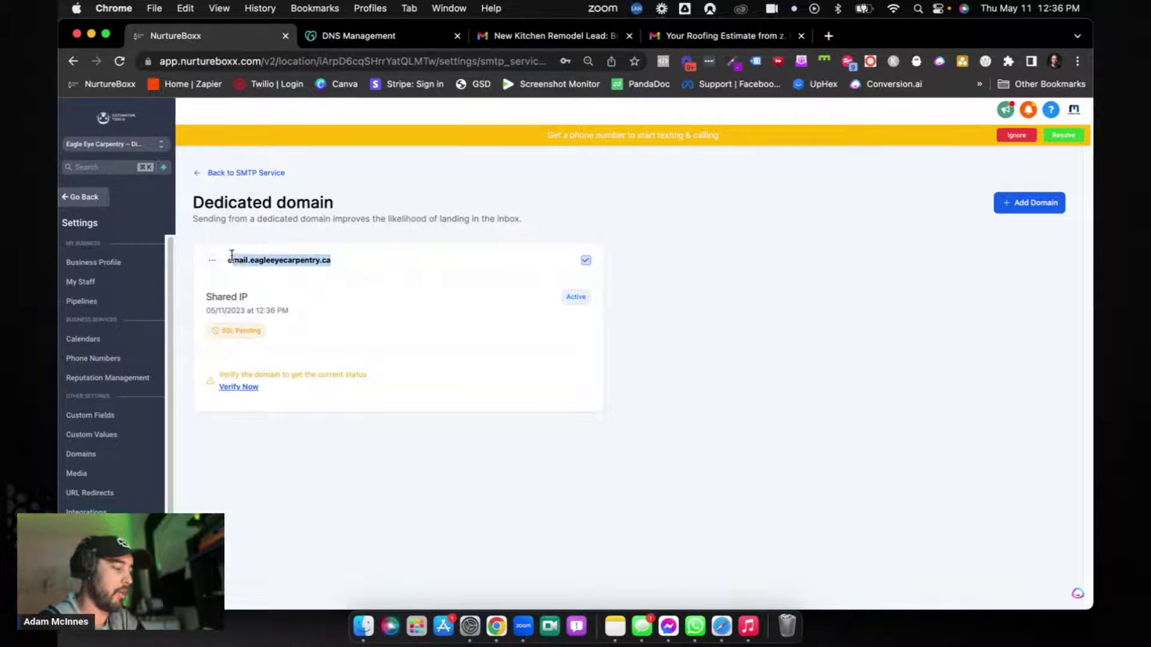
left_click(804, 329)
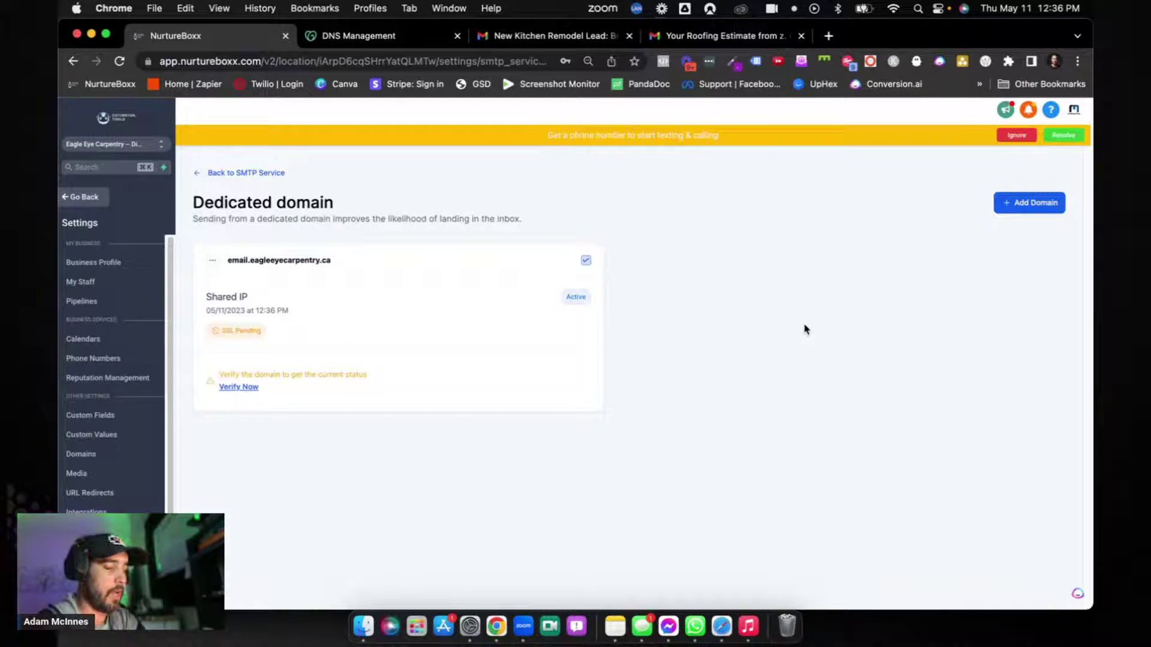